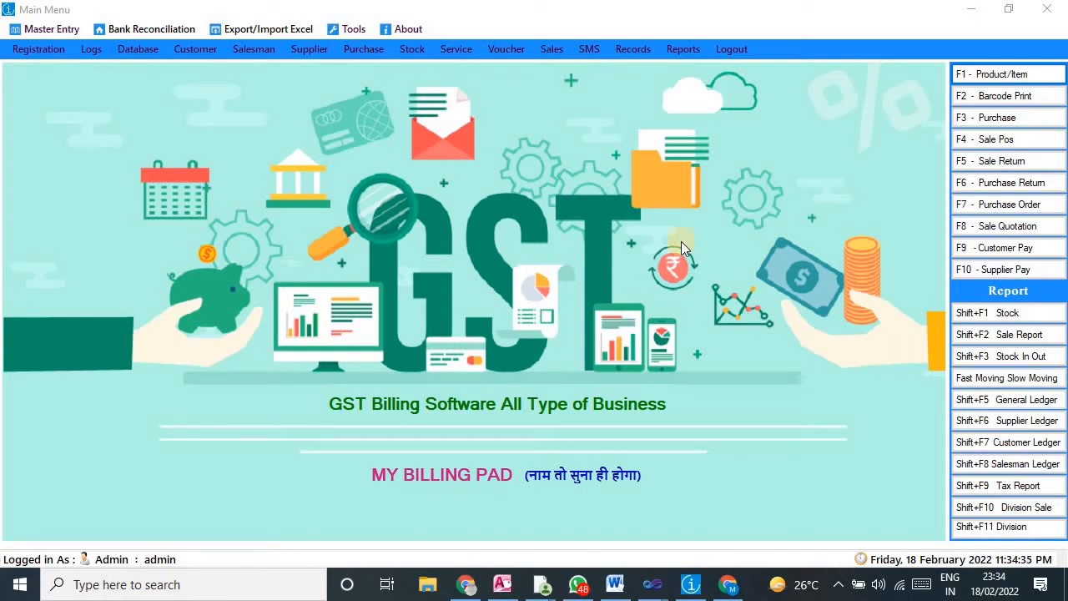
- Open a maximized point-of-sale form and add the product with barcode 0010 to the cart
click(981, 146)
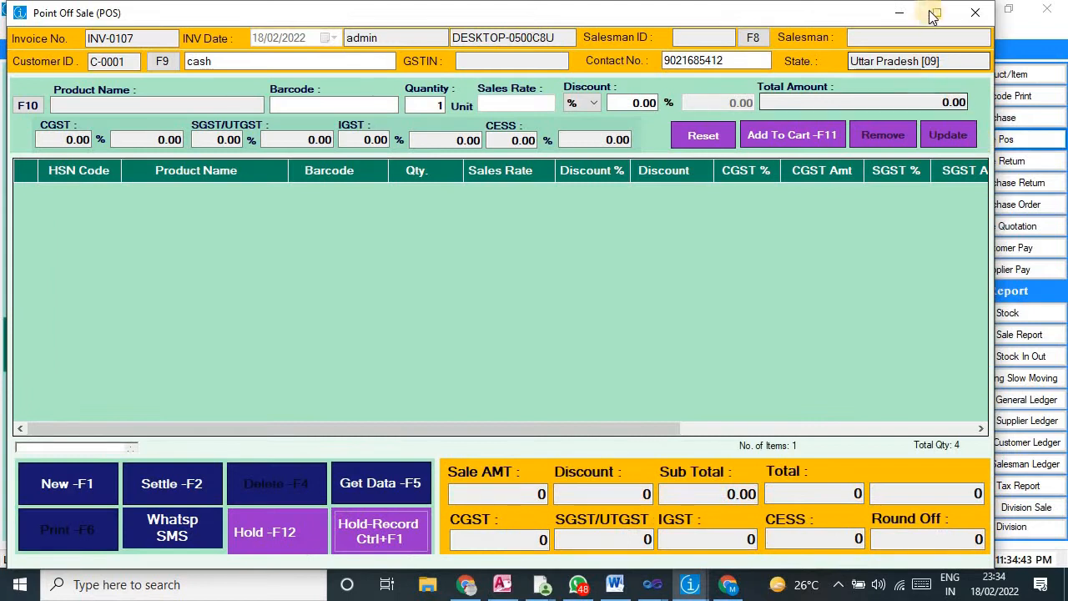
click(937, 12)
click(310, 99)
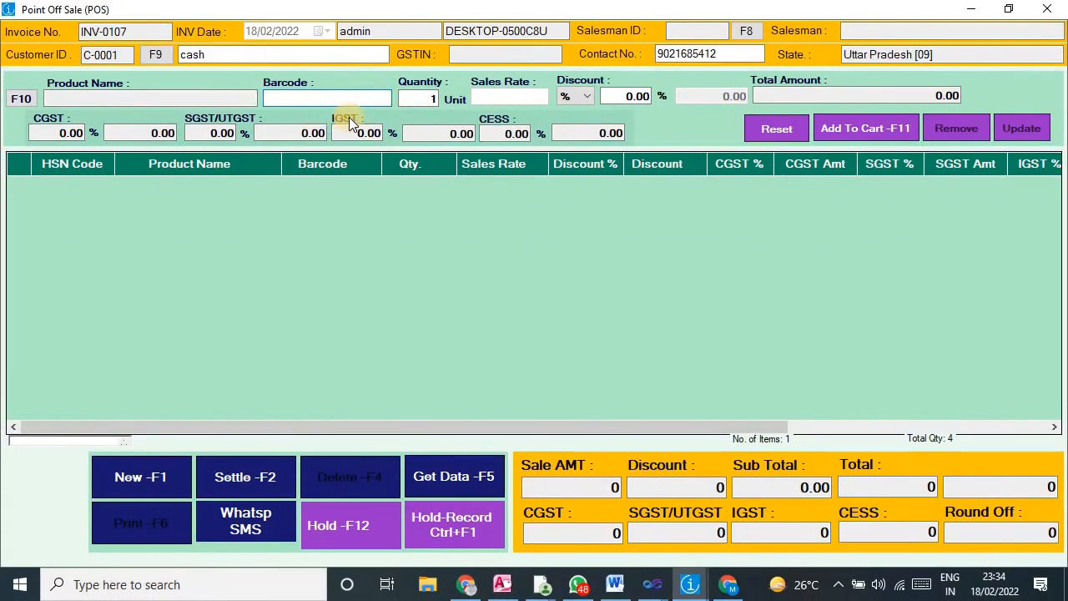
text(0010)
key(Return)
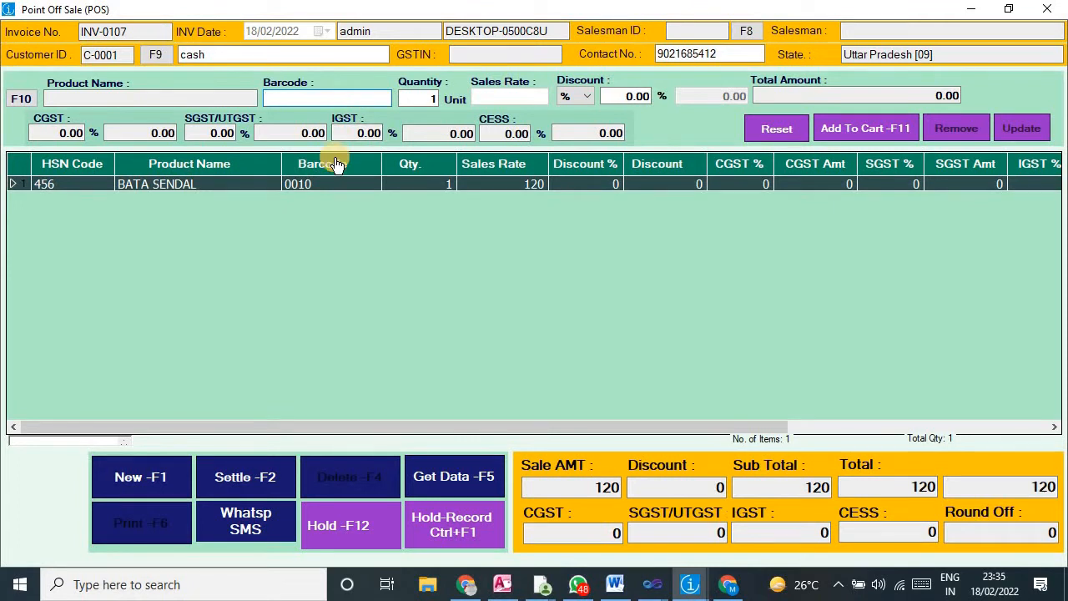
- Update the quantity of BATA SENDAL in the cart to 5
double_click(192, 185)
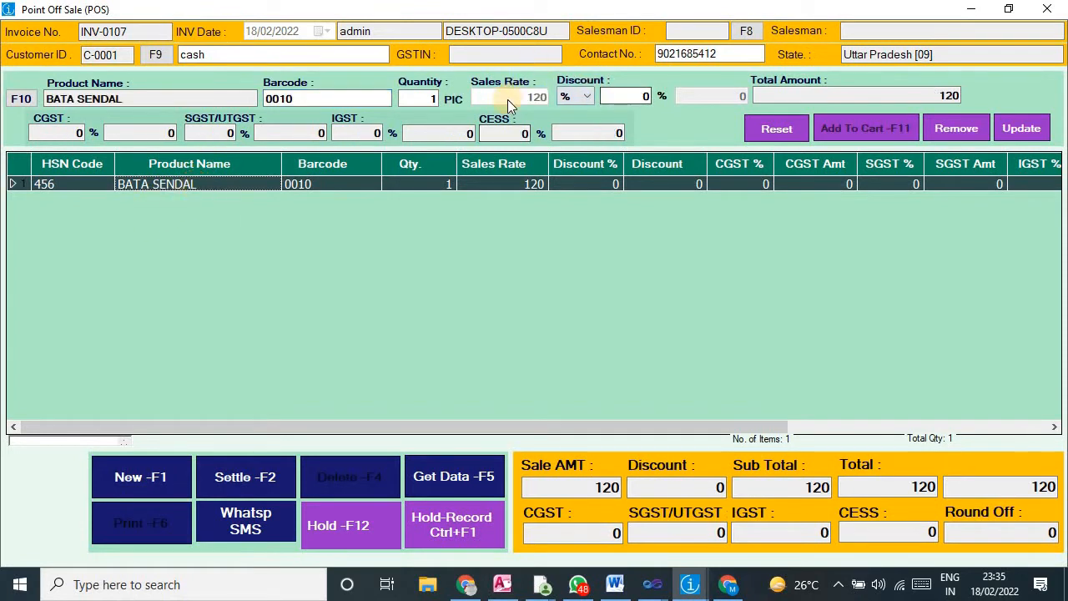
click(413, 98)
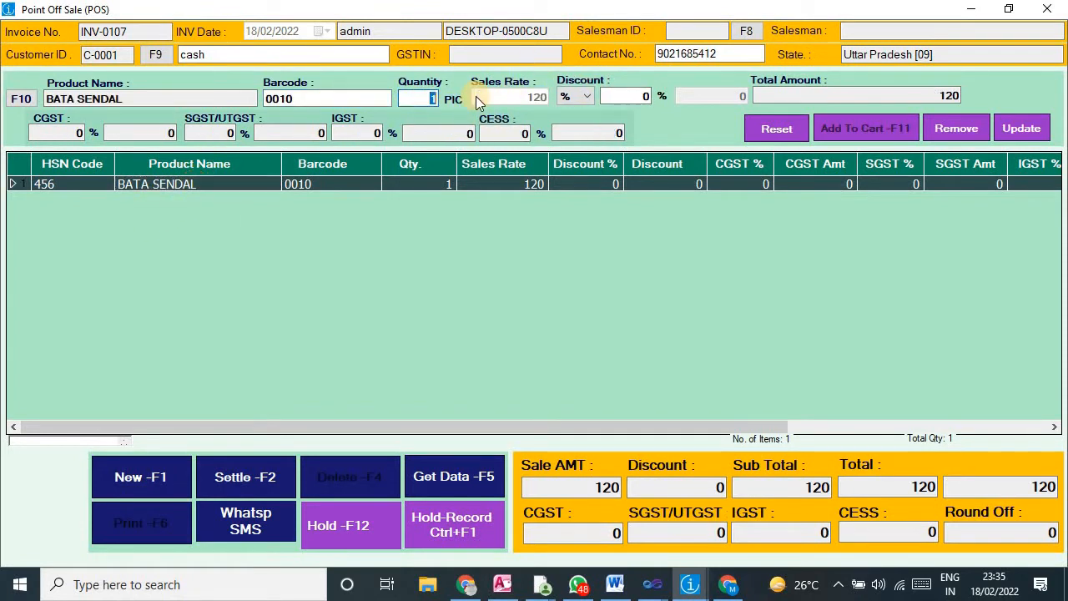
text(5)
click(1022, 128)
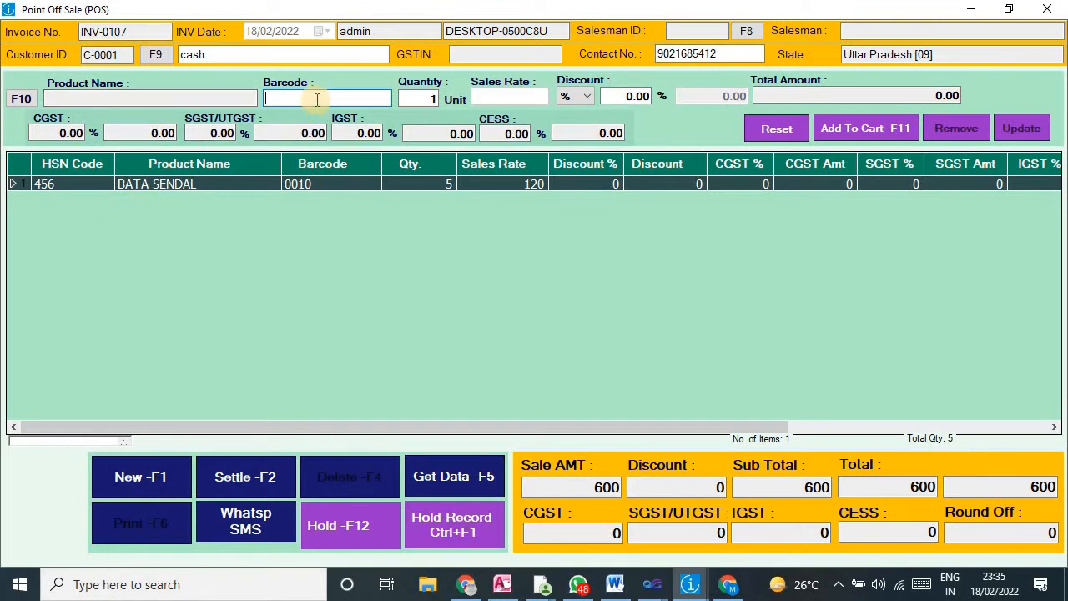
- Add the product with barcode 0011 to the cart
text(000)
text(11)
key(Return)
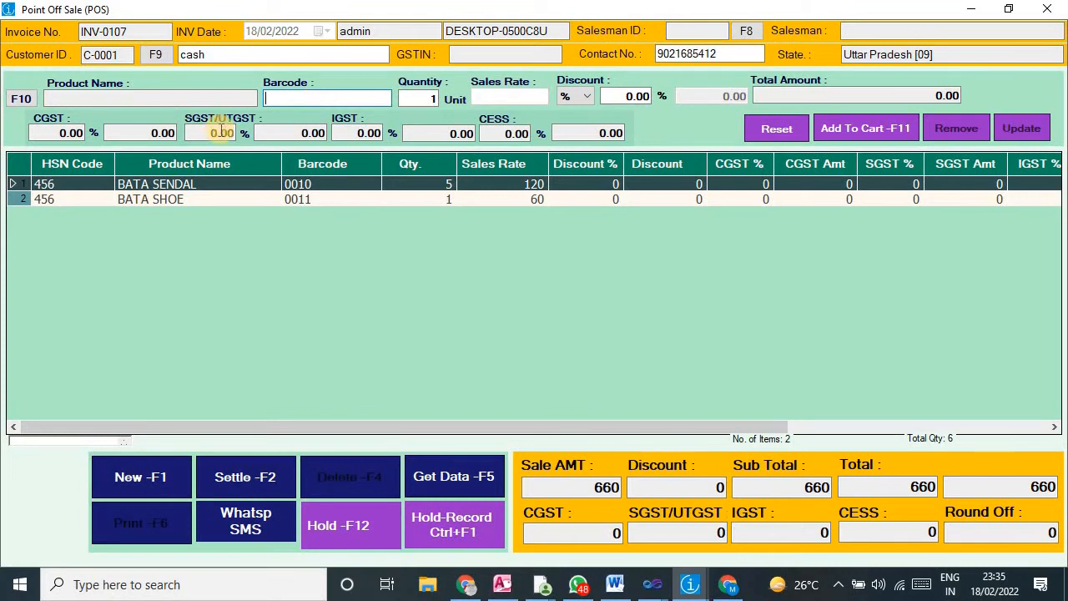
- Open the invoice settlement, enter 700 as the cash payment and check the amount payable, total paid and change
click(250, 474)
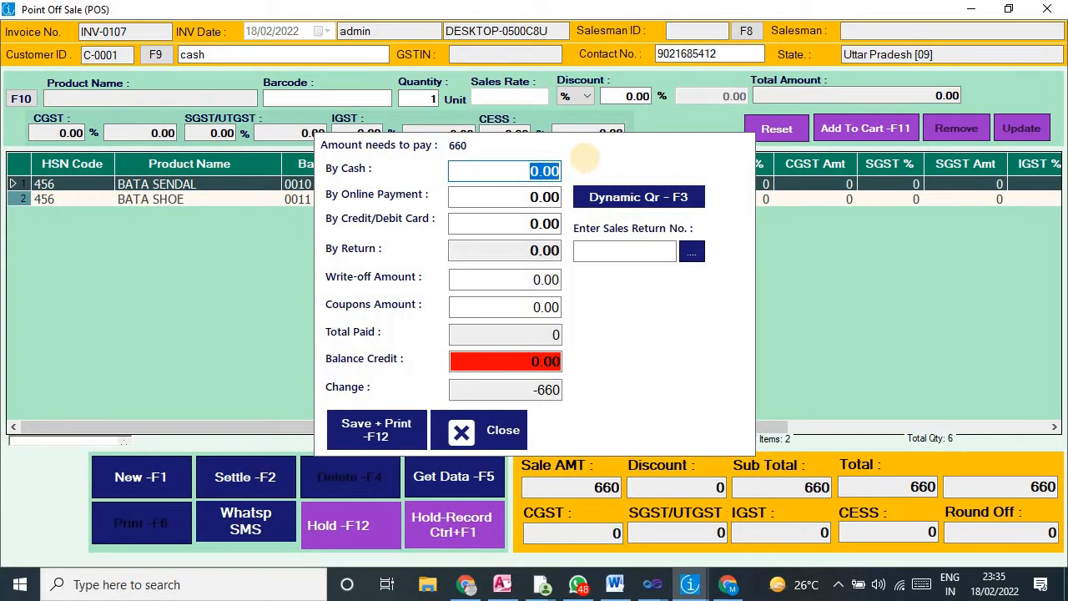
text(700)
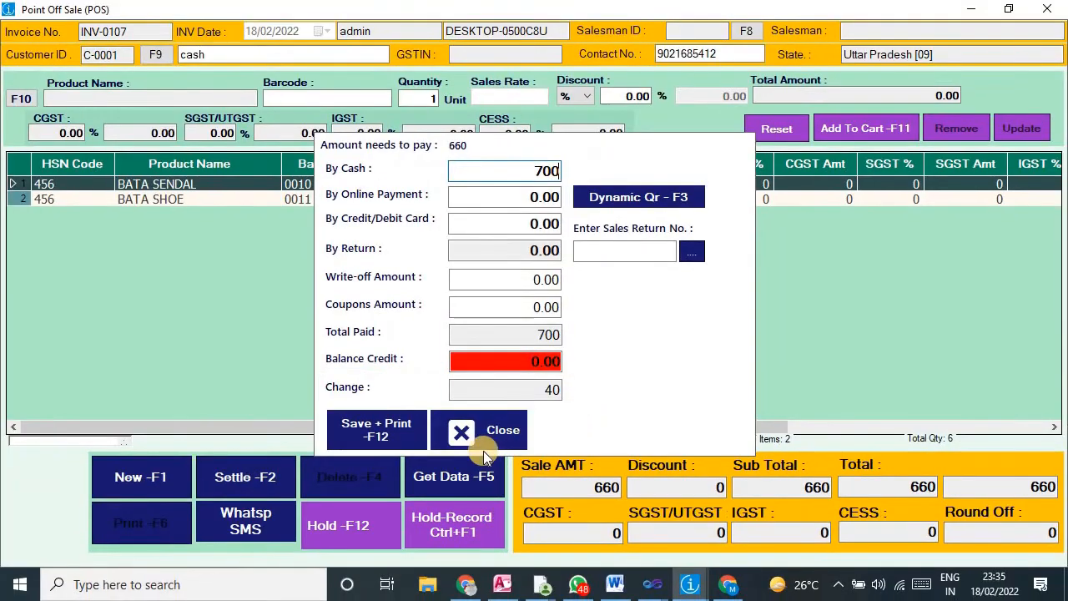
double_click(547, 390)
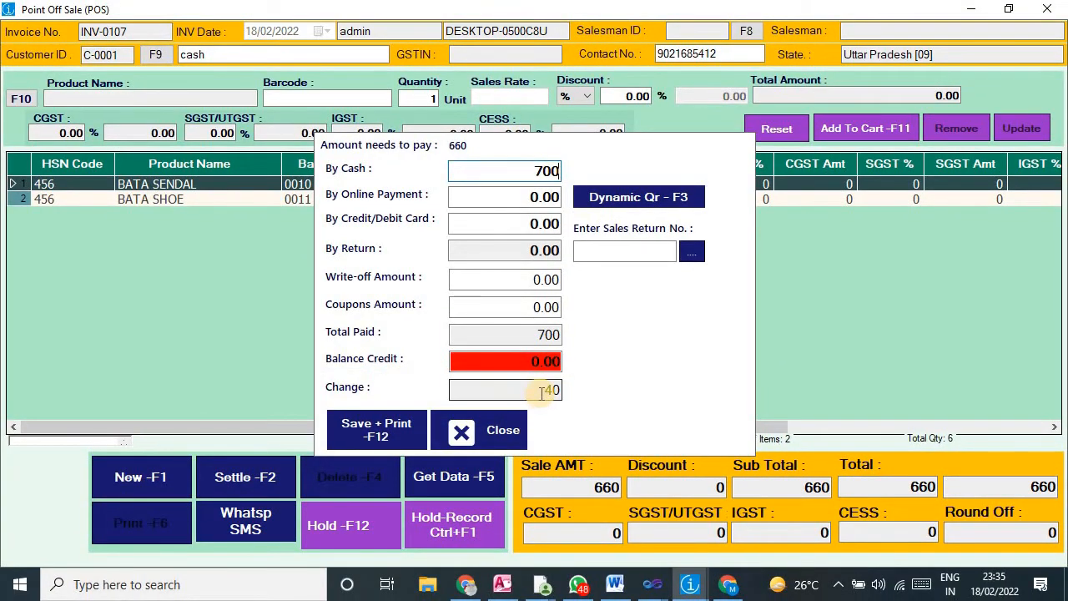
click(547, 390)
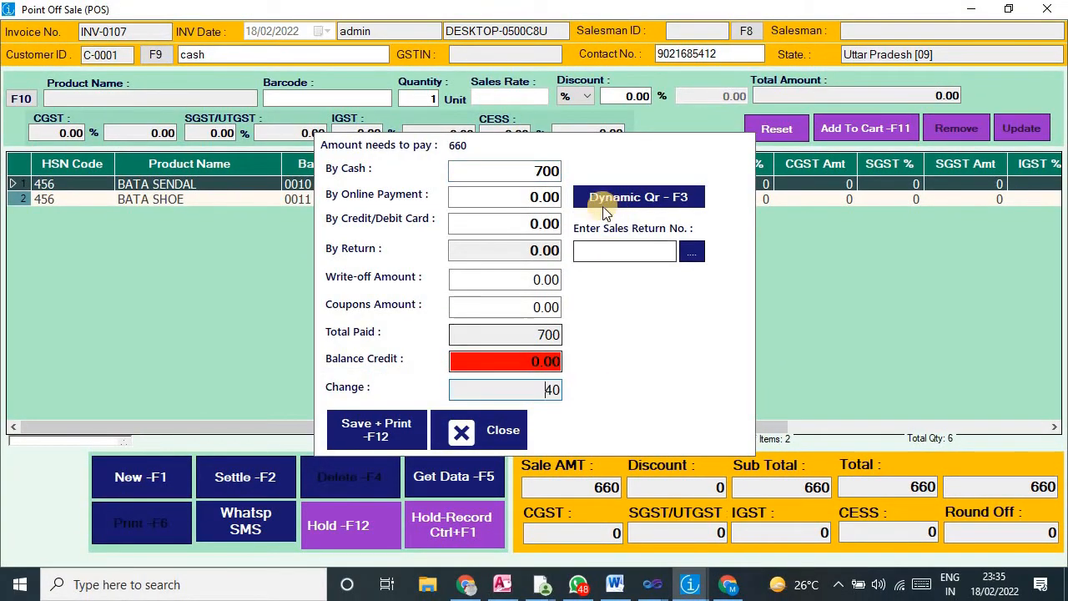
click(538, 171)
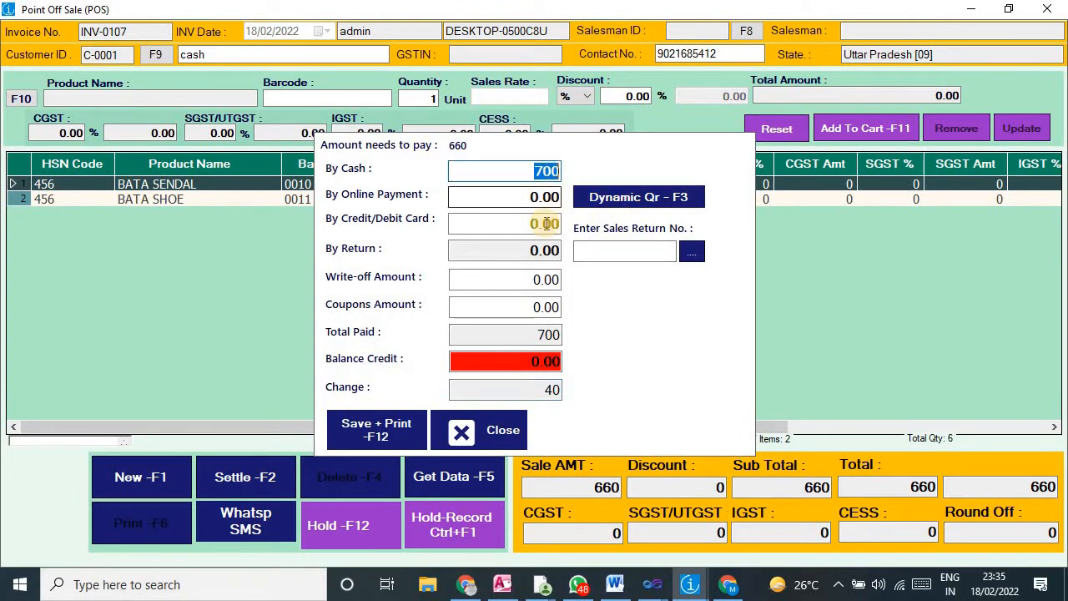
click(529, 335)
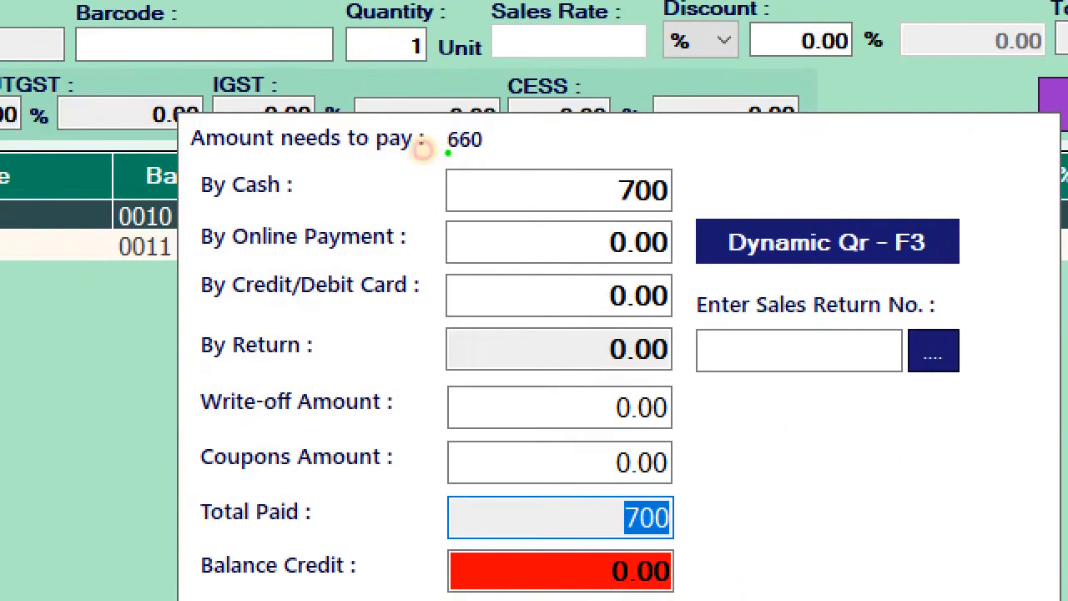
mouse_move(191, 130)
mouse_down()
mouse_move(280, 167)
mouse_move(560, 125)
mouse_up()
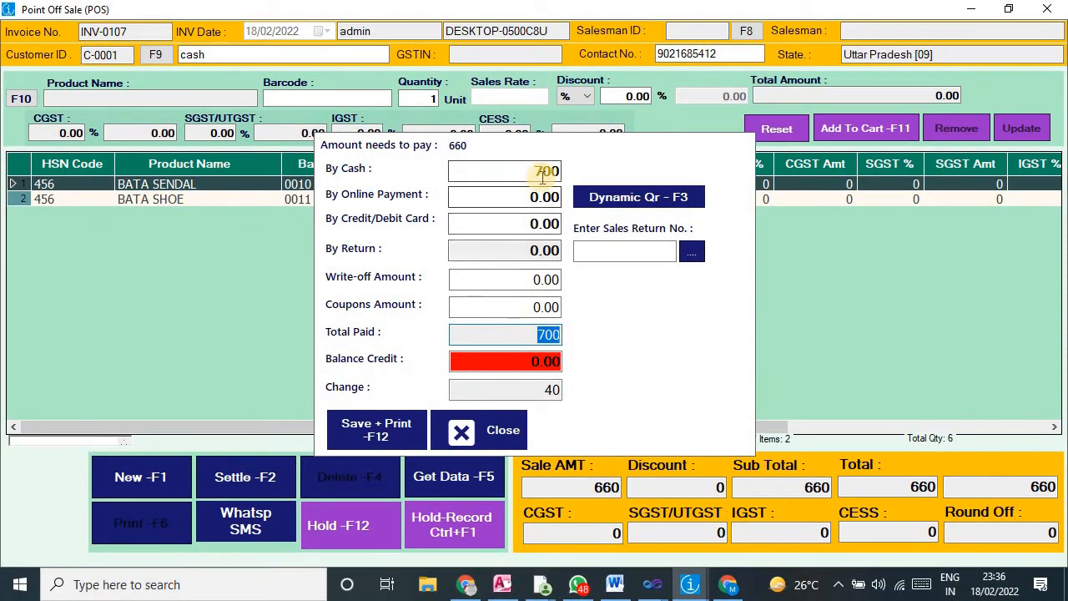
drag(531, 384, 589, 390)
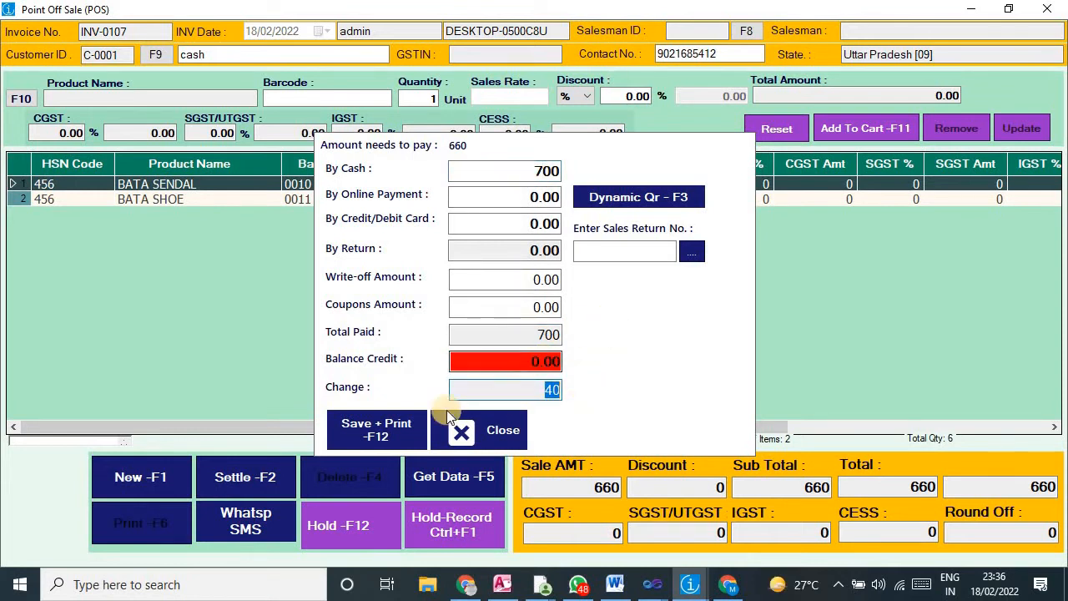
- Save and print the settled invoice, and start a new blank invoice
click(405, 432)
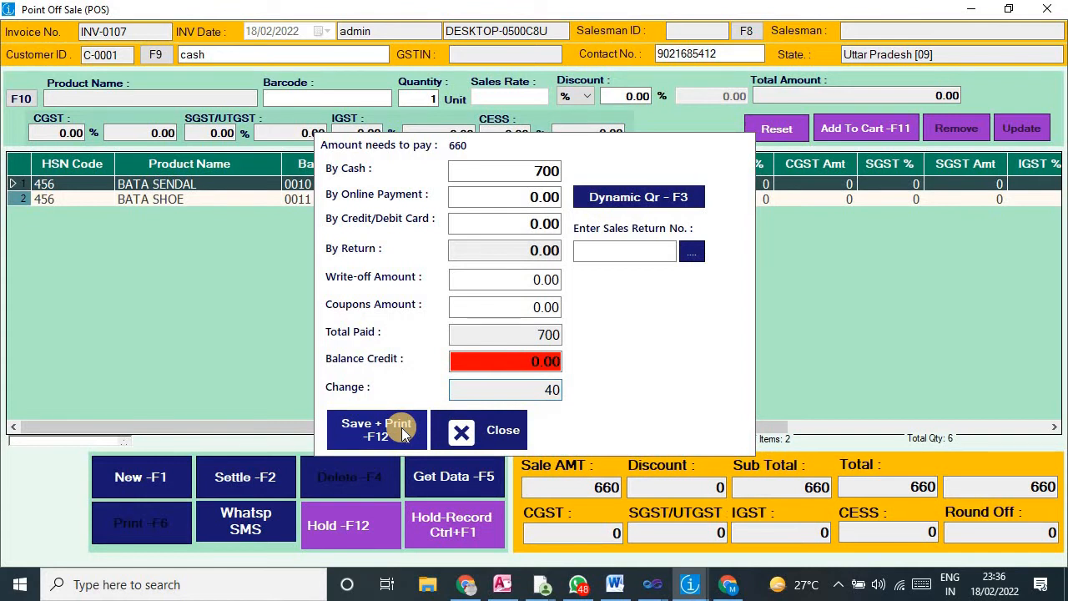
click(402, 430)
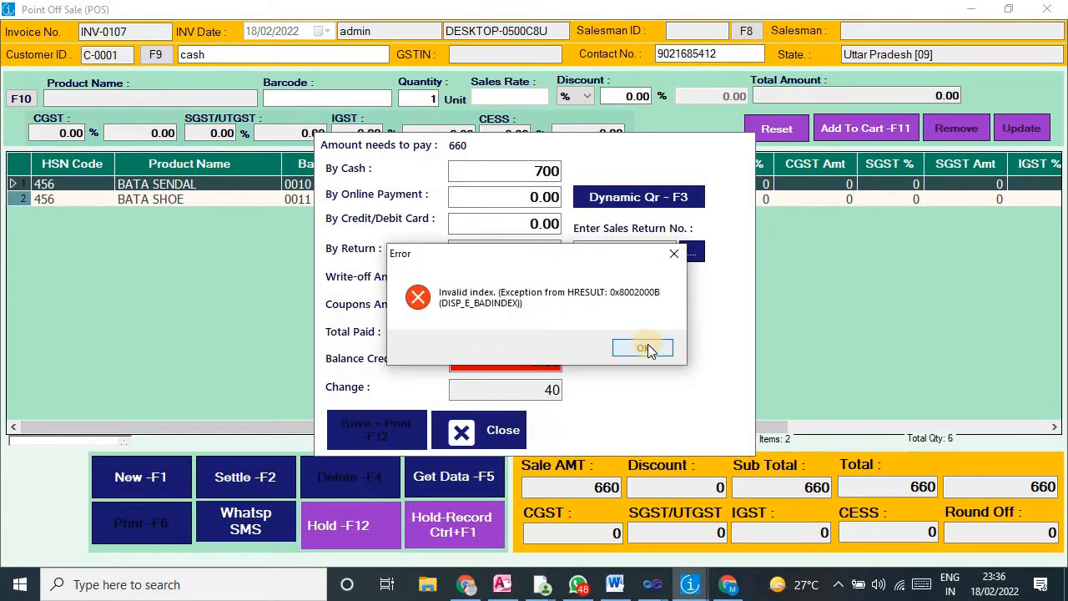
click(643, 348)
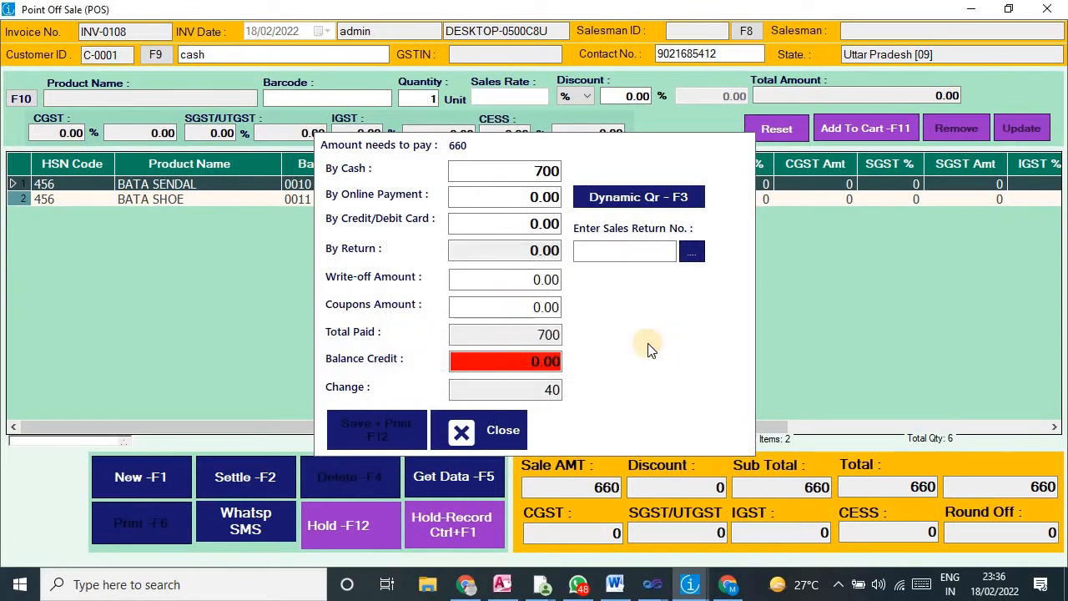
click(504, 432)
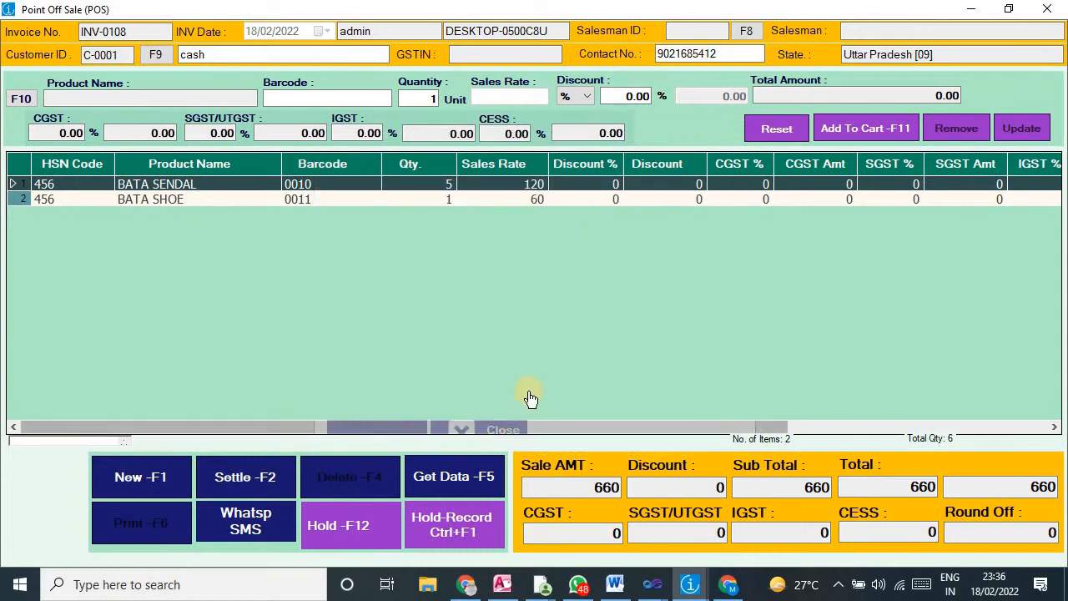
click(160, 496)
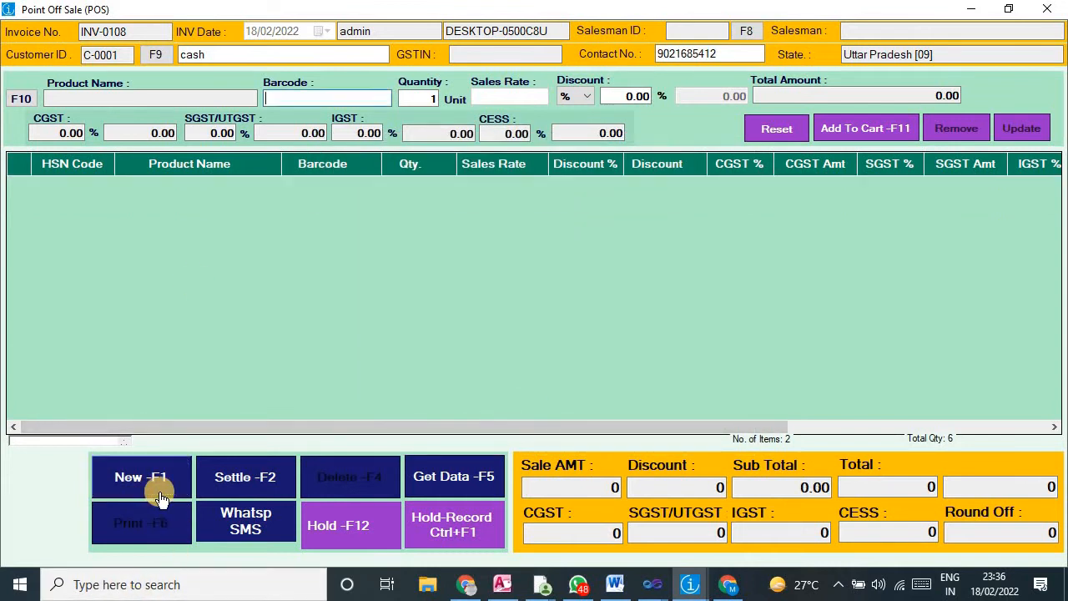
- Look up the sales invoices dated 18/02/2022, and return to the main menu
click(465, 489)
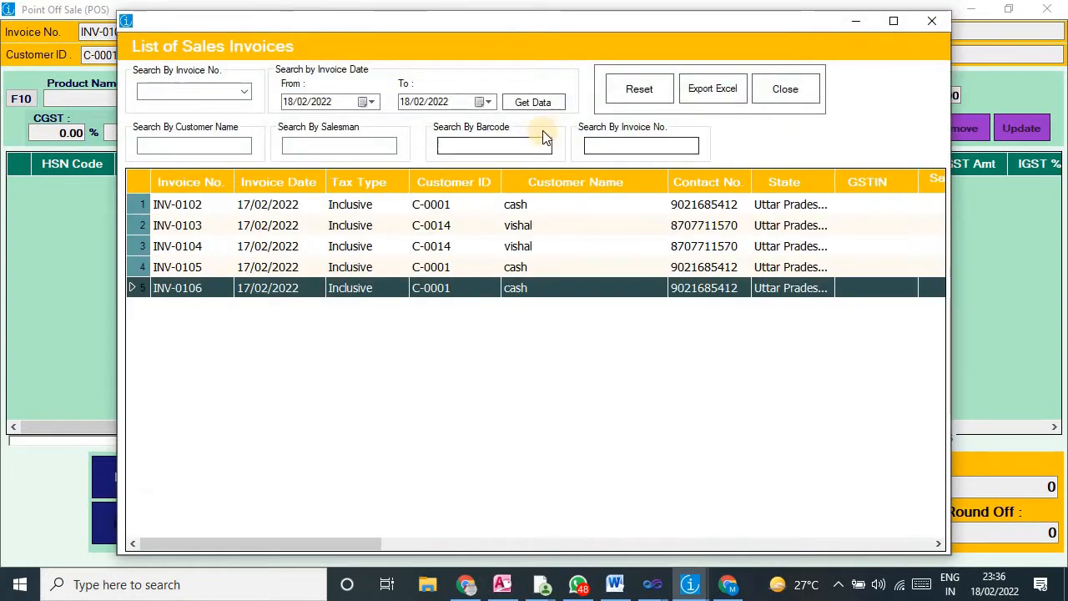
click(539, 101)
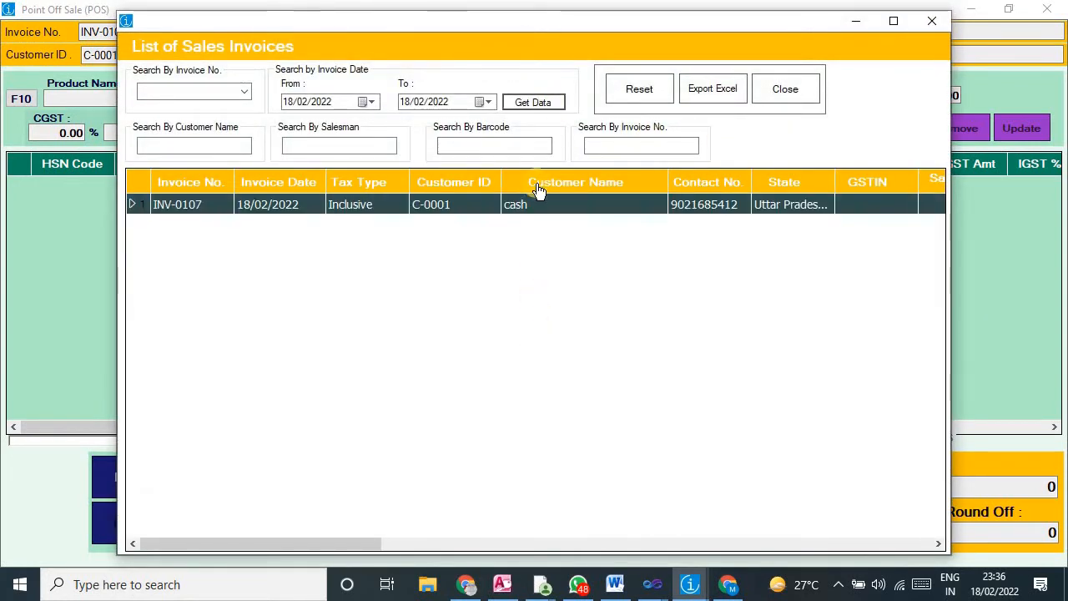
click(928, 23)
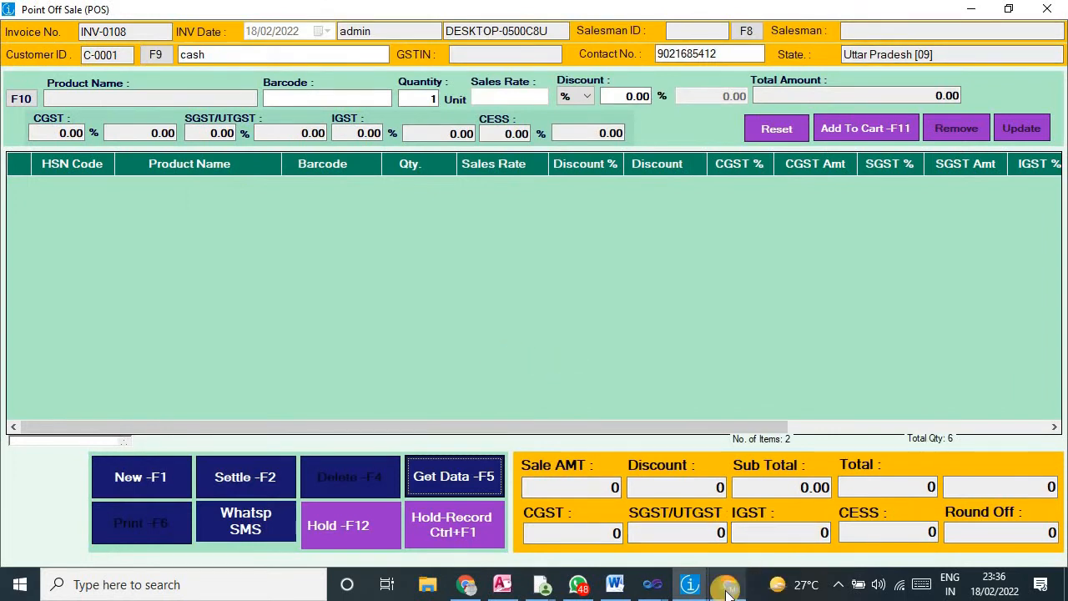
click(1045, 12)
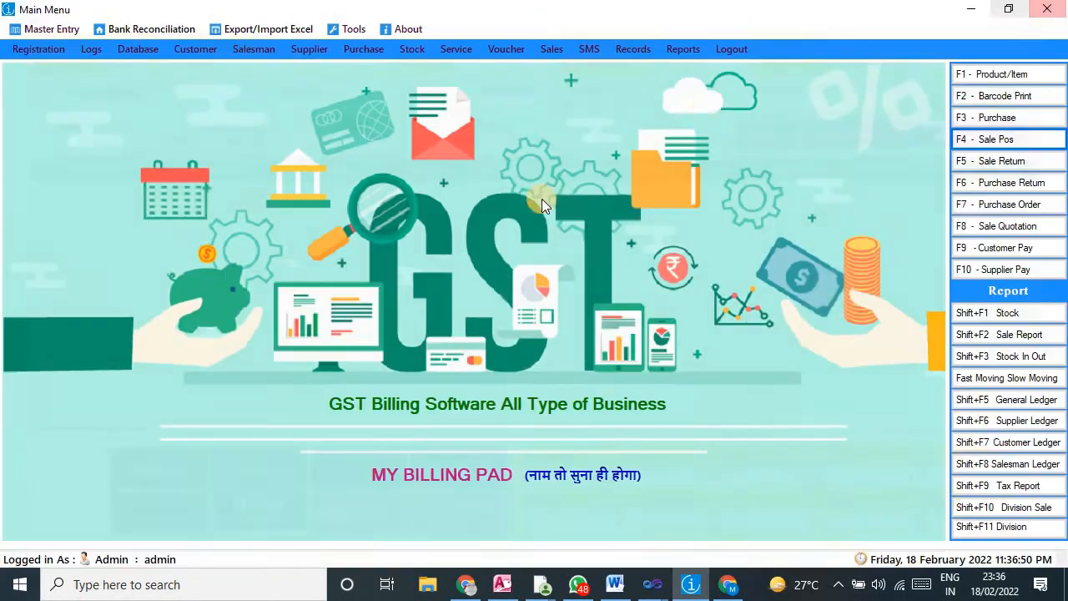
- List all products in the stock report and export the list to a maximized Excel workbook
click(978, 312)
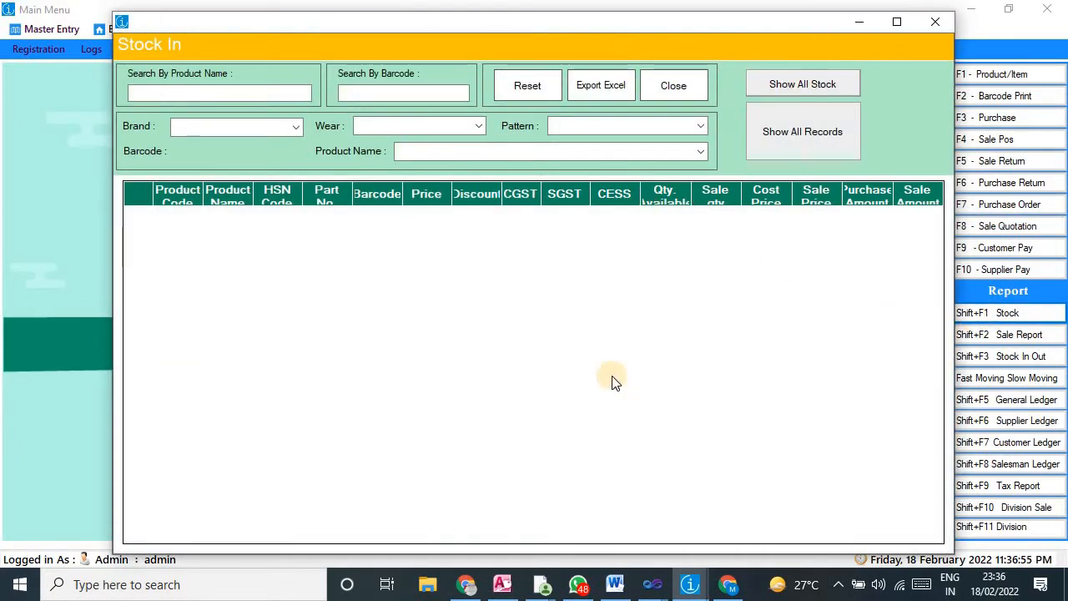
click(601, 352)
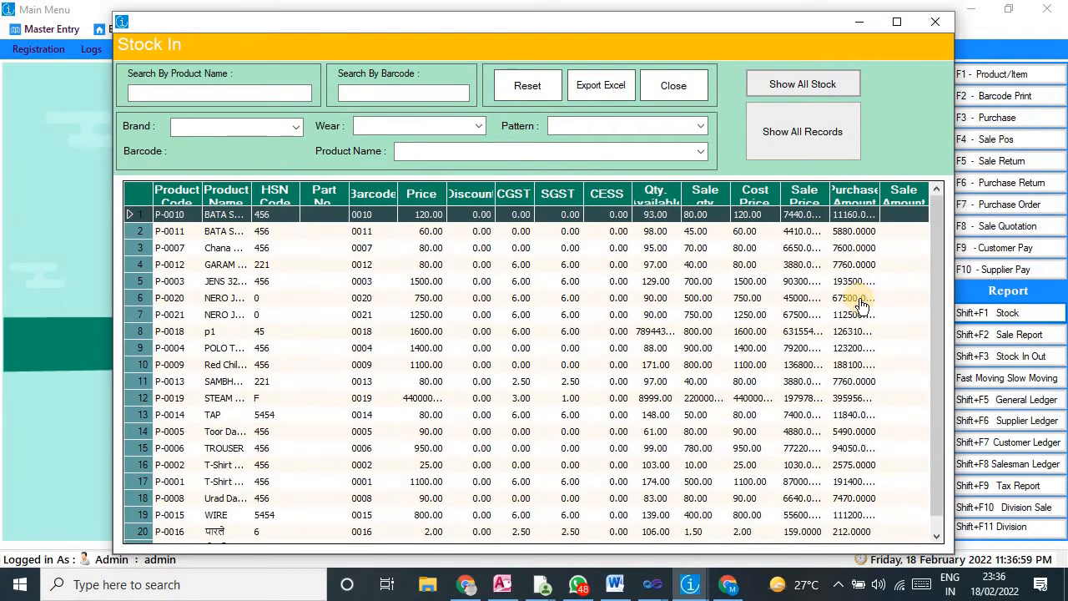
drag(935, 310, 939, 227)
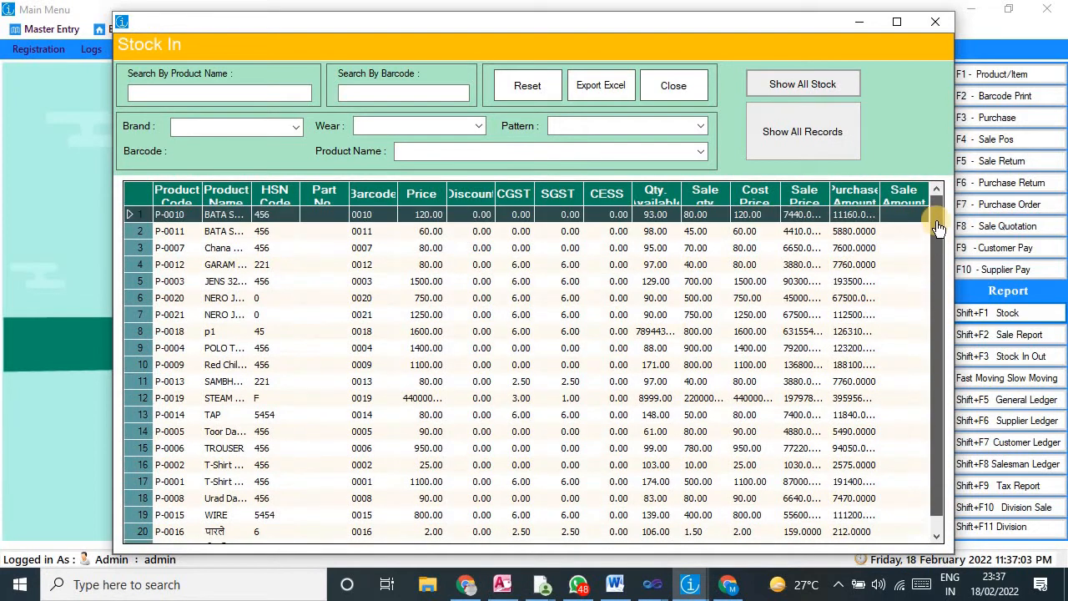
click(609, 87)
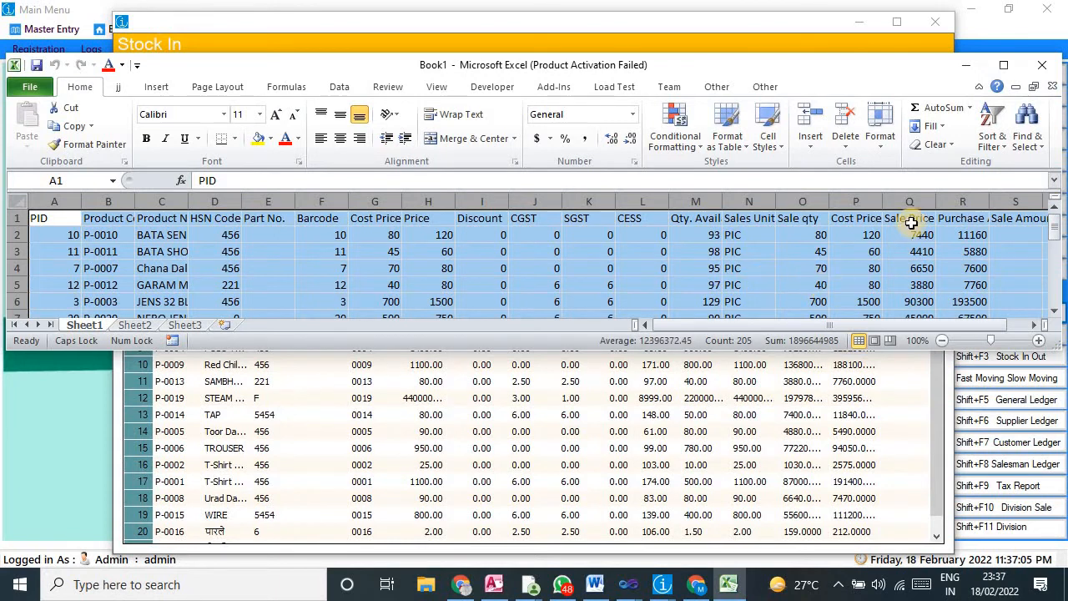
click(1002, 65)
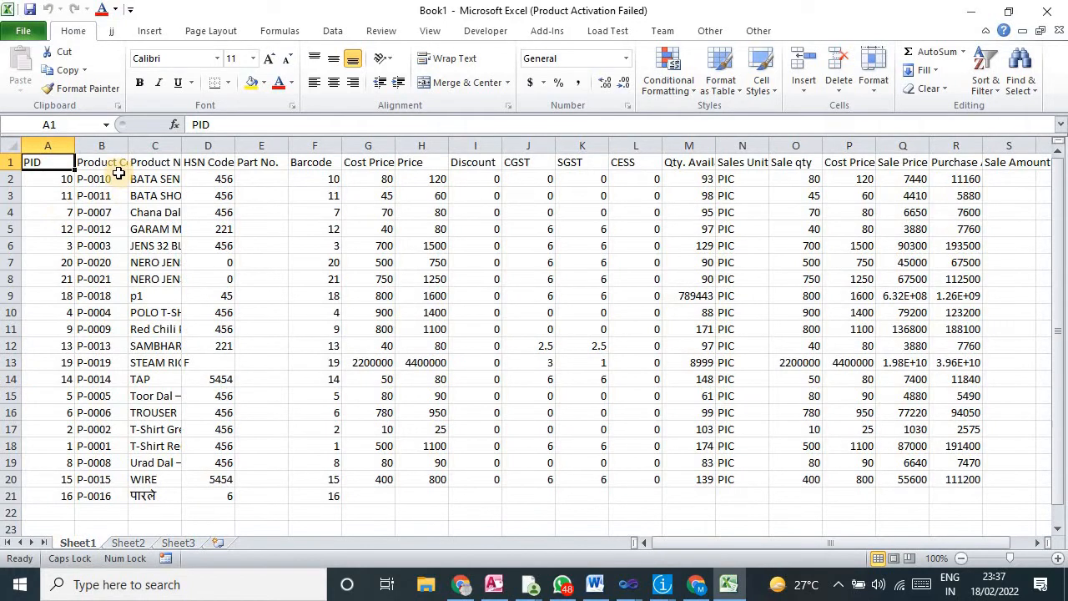
- Widen the Product Name column of the exported stock sheet to fit its contents
drag(93, 162, 94, 379)
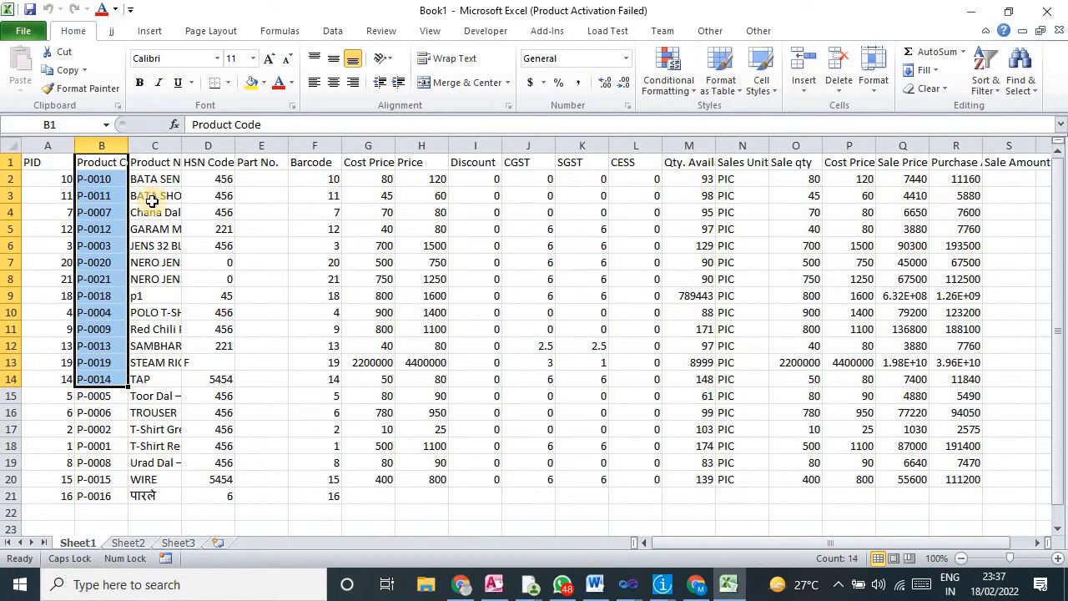
double_click(178, 150)
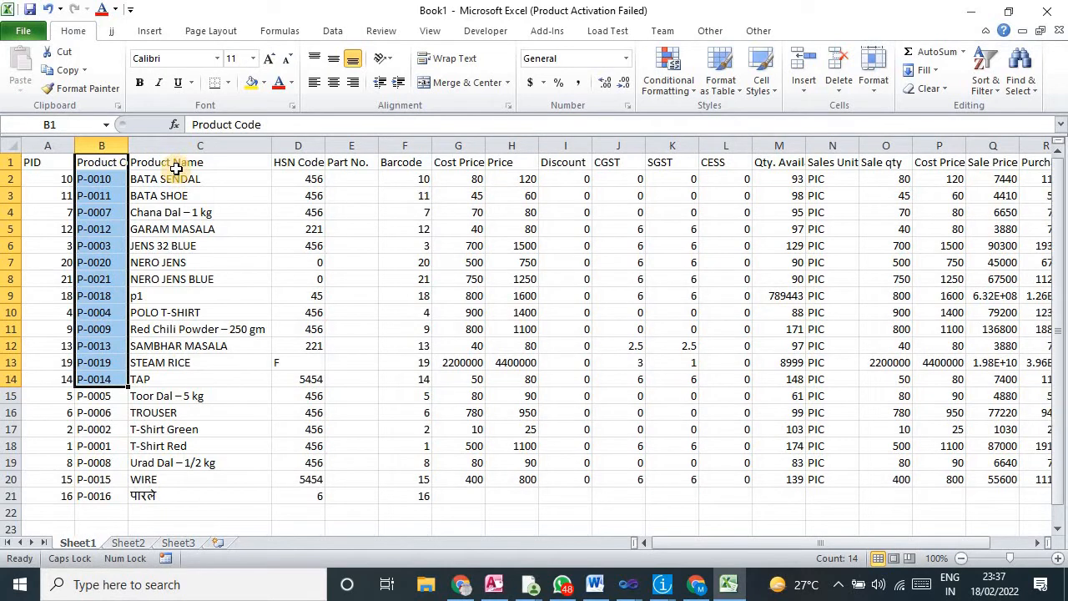
- Examine the exported stock sheet's columns from Product Name through the second Cost Price column
drag(177, 168, 167, 379)
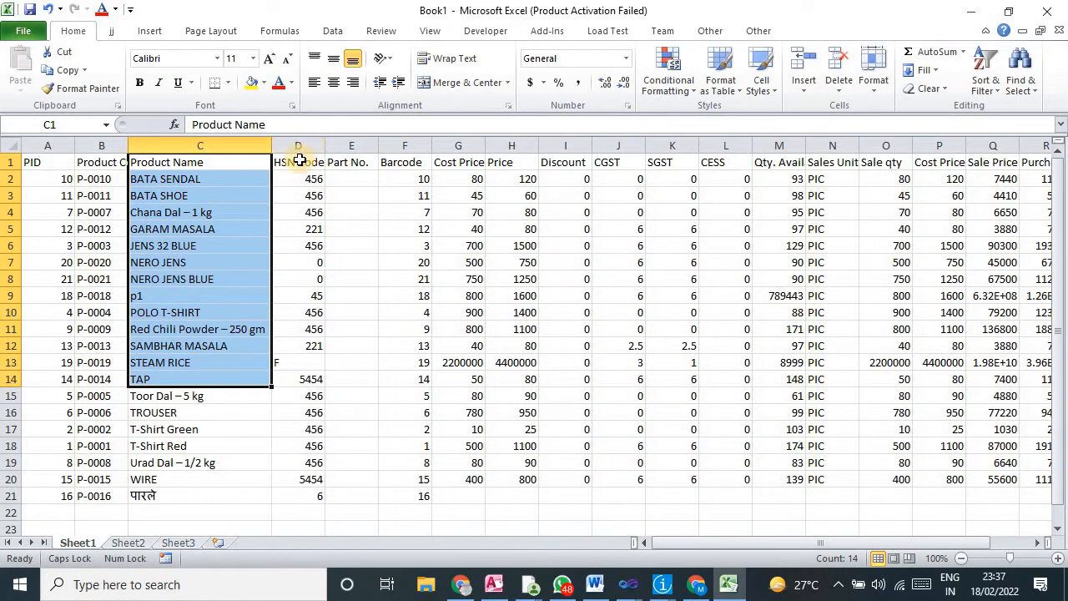
drag(299, 162, 281, 310)
click(353, 162)
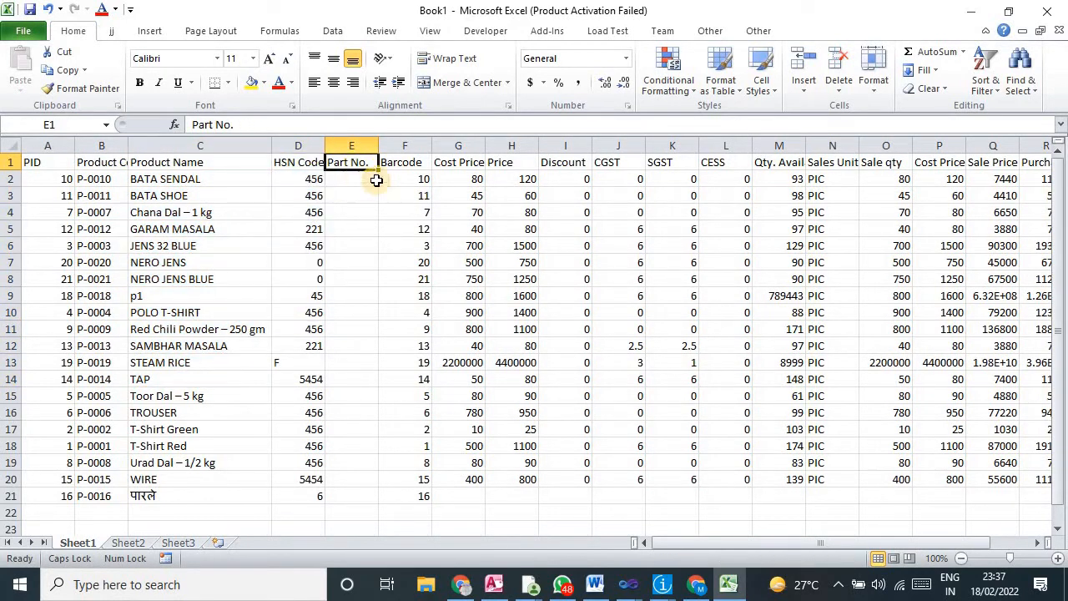
drag(407, 162, 411, 362)
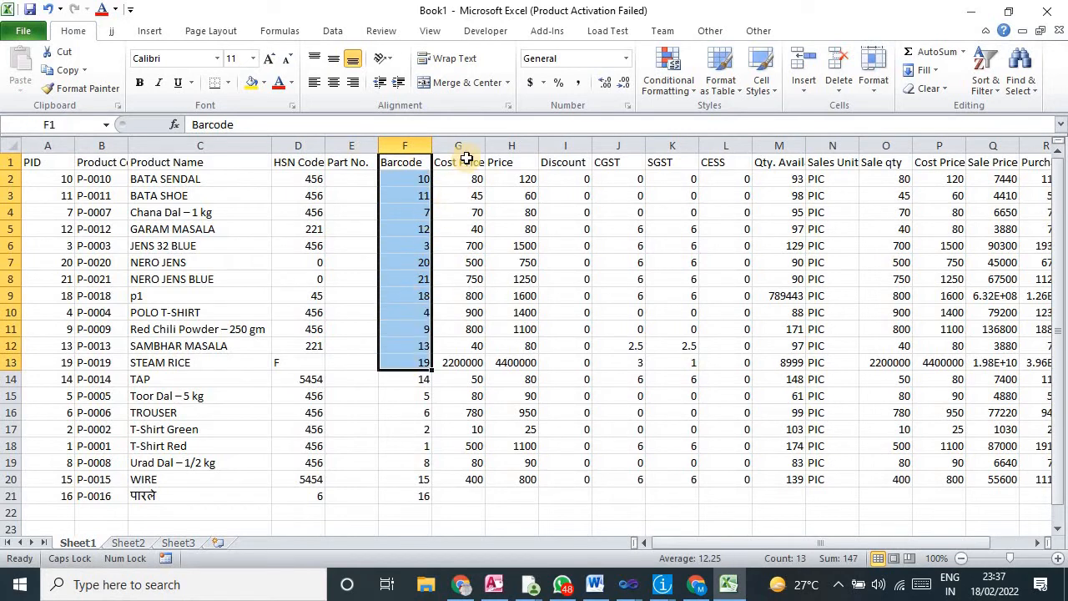
drag(466, 159, 463, 363)
drag(511, 176, 490, 414)
drag(566, 162, 580, 379)
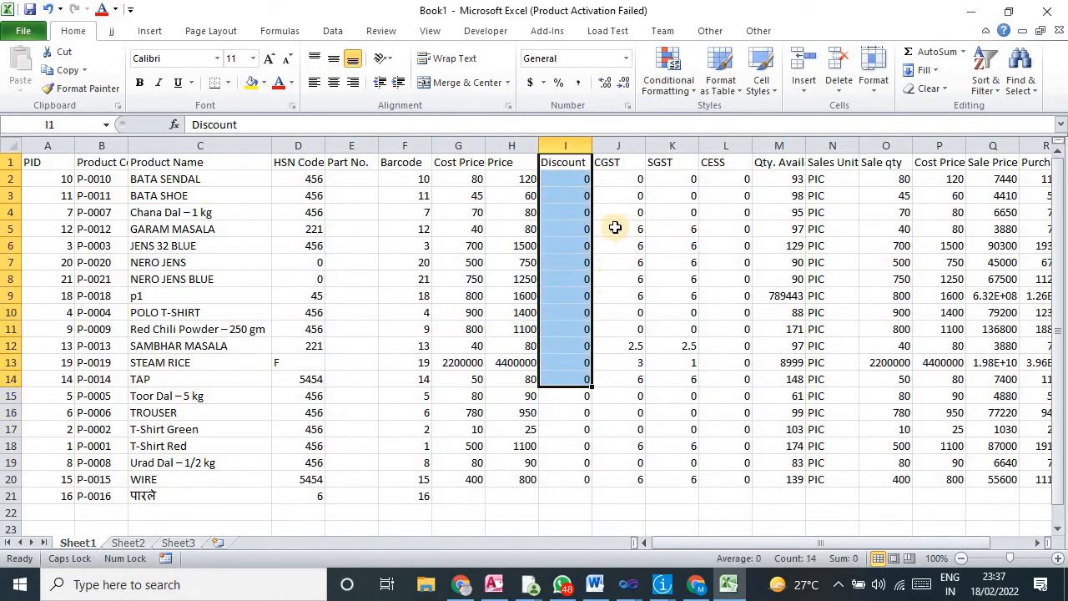
drag(617, 194, 615, 362)
drag(686, 197, 686, 245)
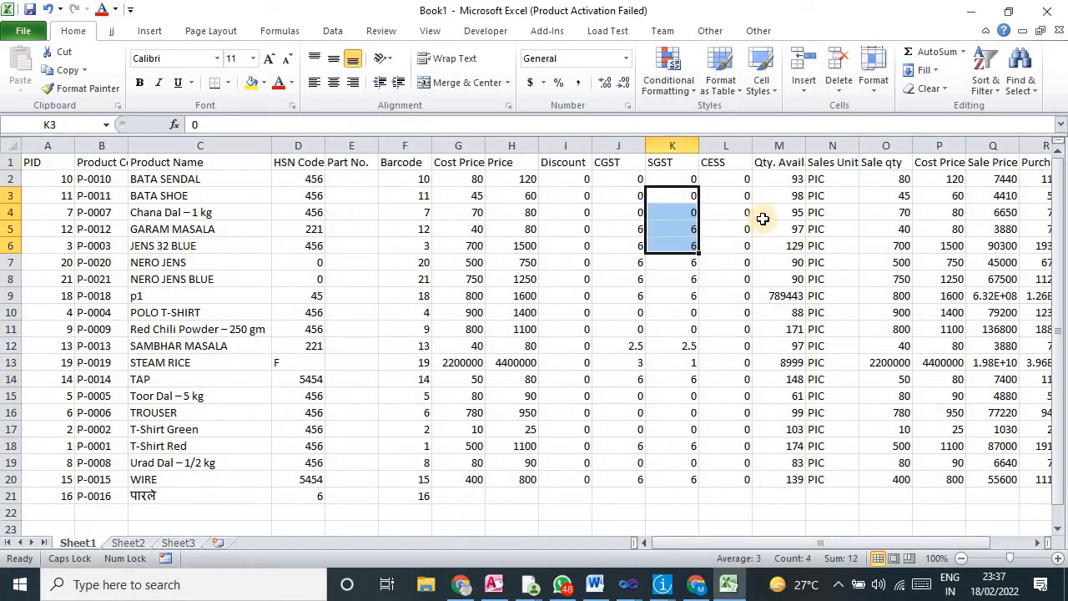
click(763, 217)
click(787, 163)
key(ctrl+Down)
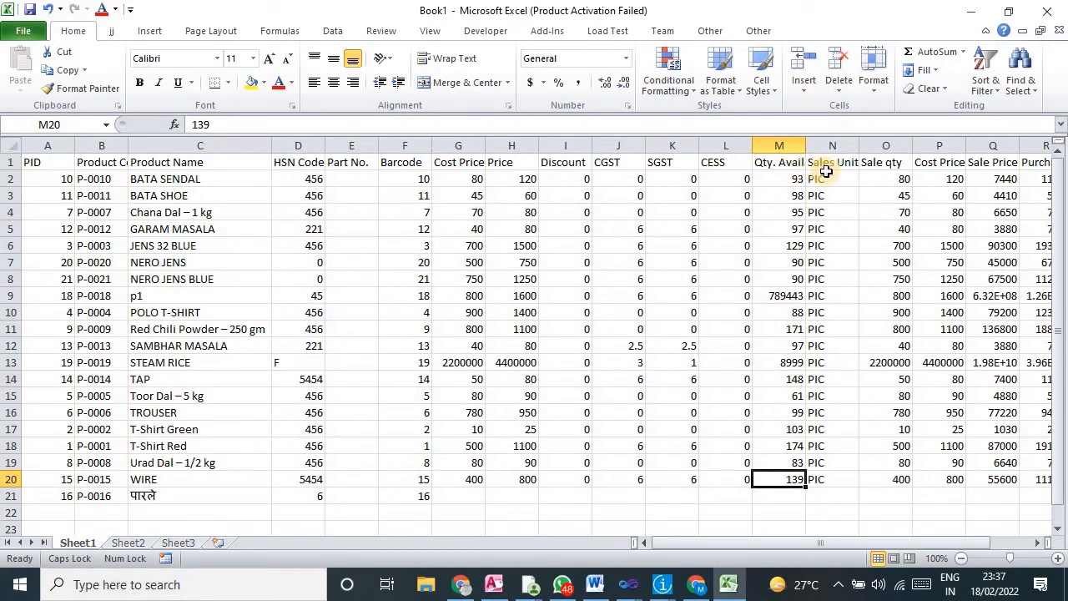
click(827, 169)
click(883, 165)
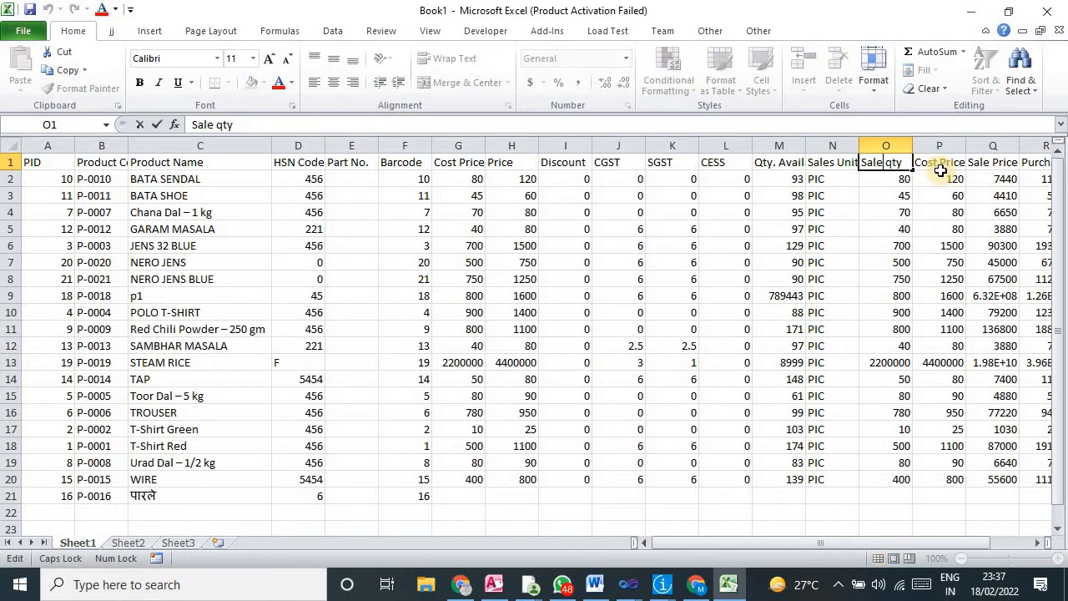
click(945, 164)
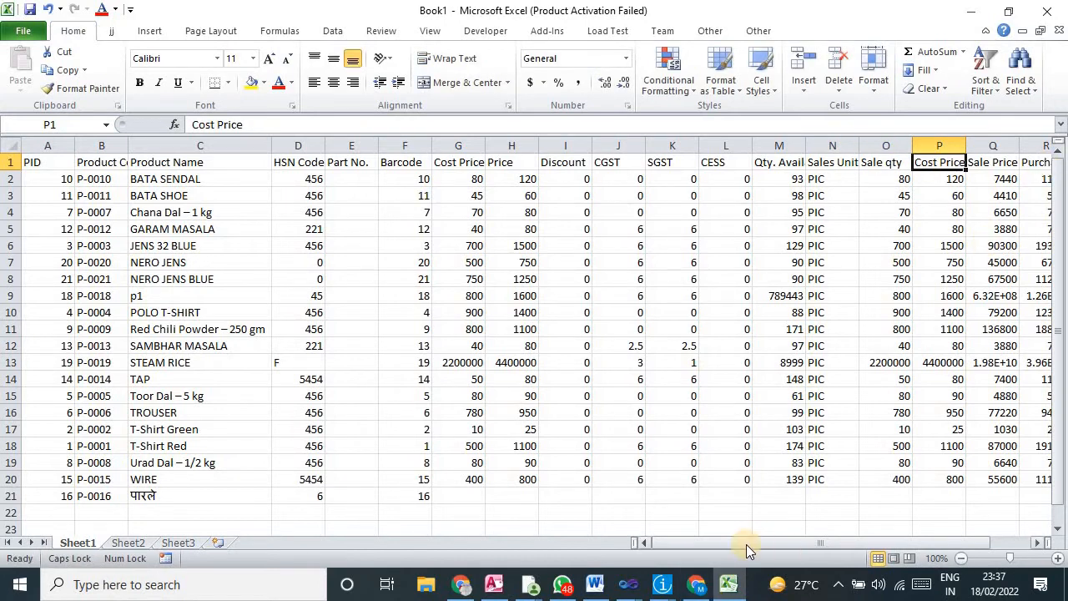
drag(756, 543, 582, 537)
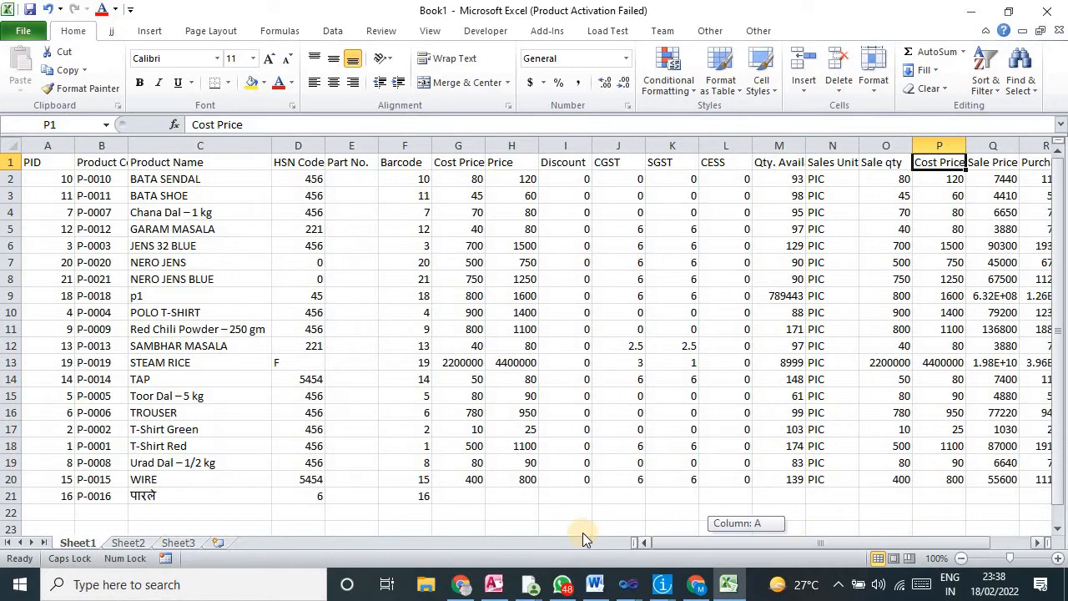
- Close the exported workbook, dismiss the export error, and close the stock report to return to the main menu
click(1047, 12)
click(534, 310)
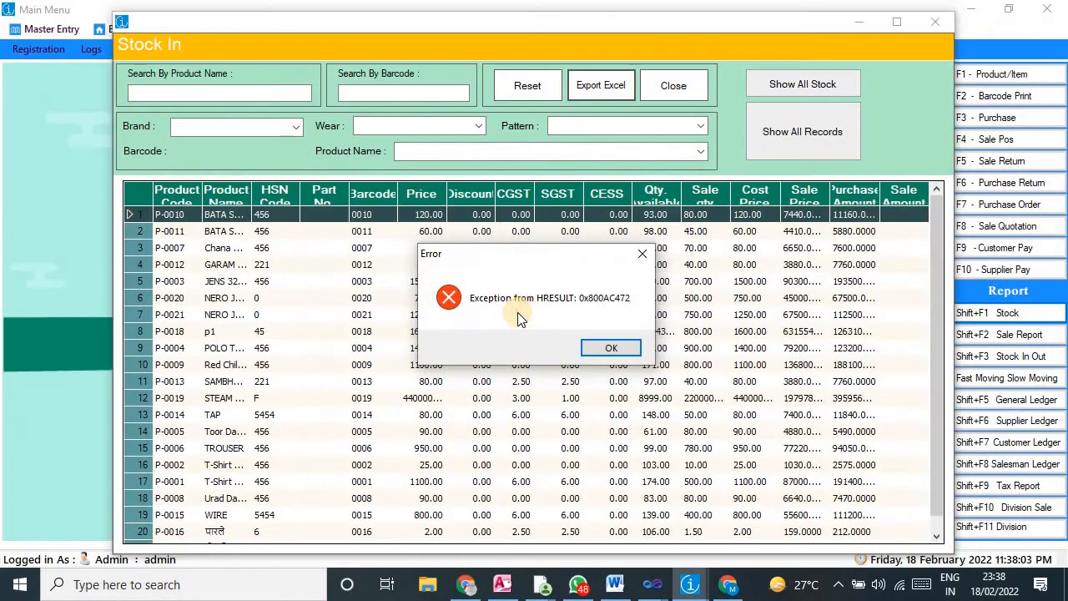
click(595, 354)
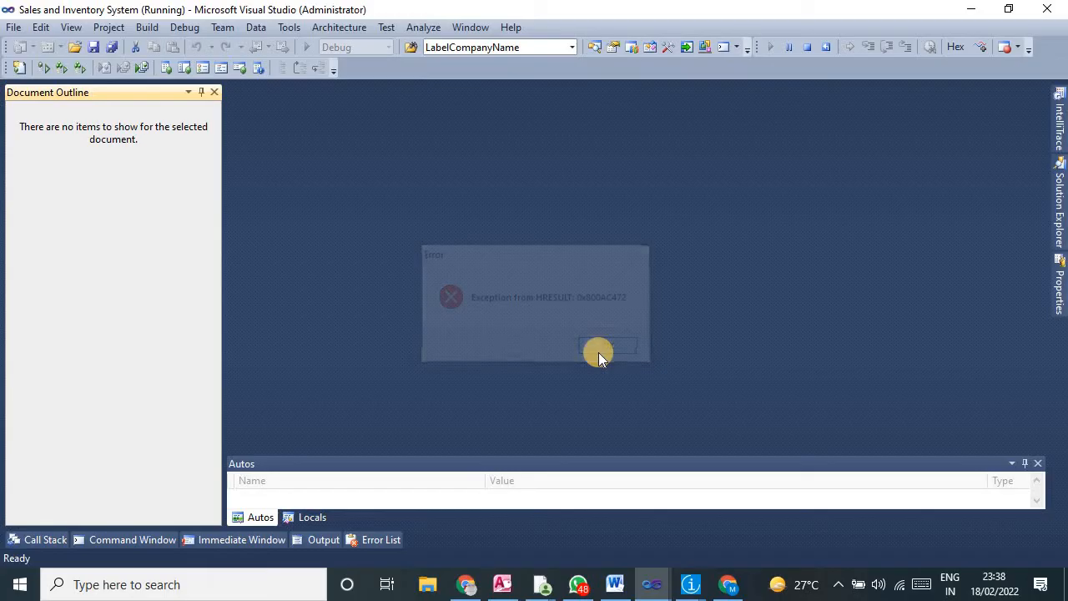
click(648, 577)
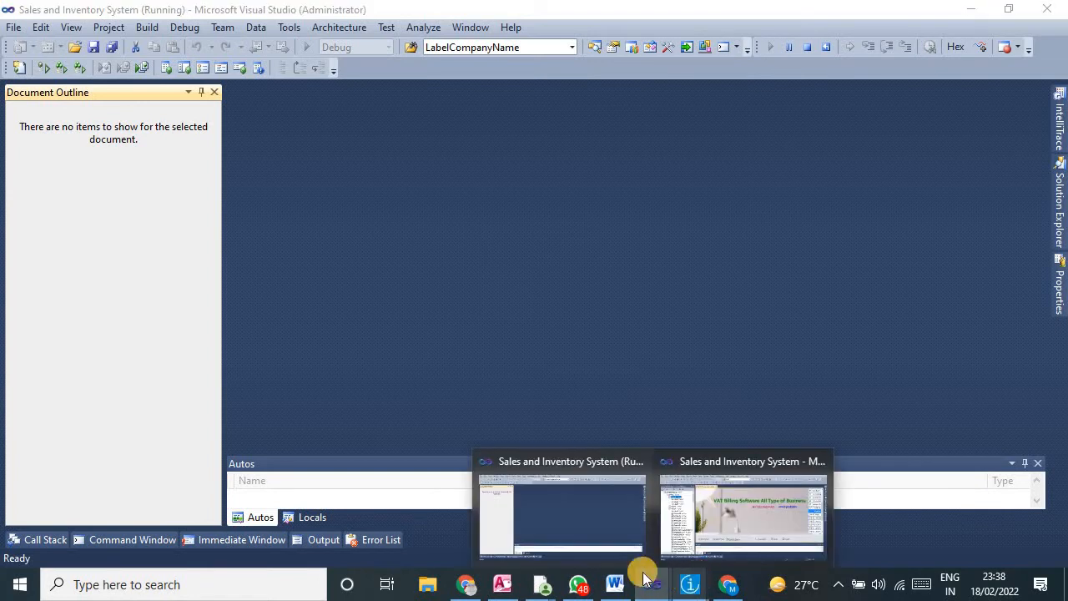
mouse_move(689, 589)
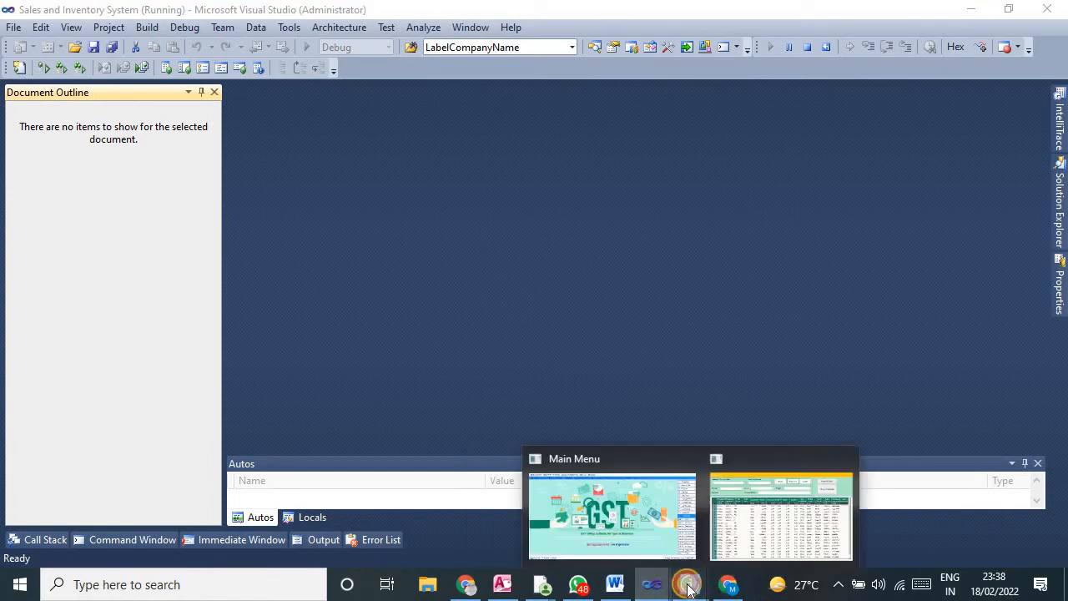
click(751, 527)
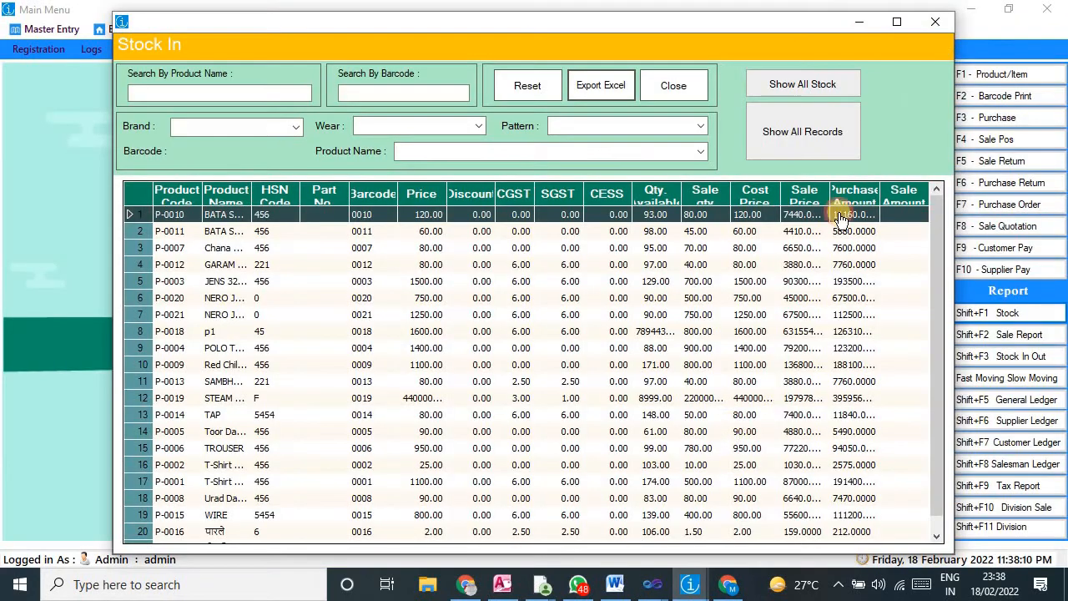
click(935, 22)
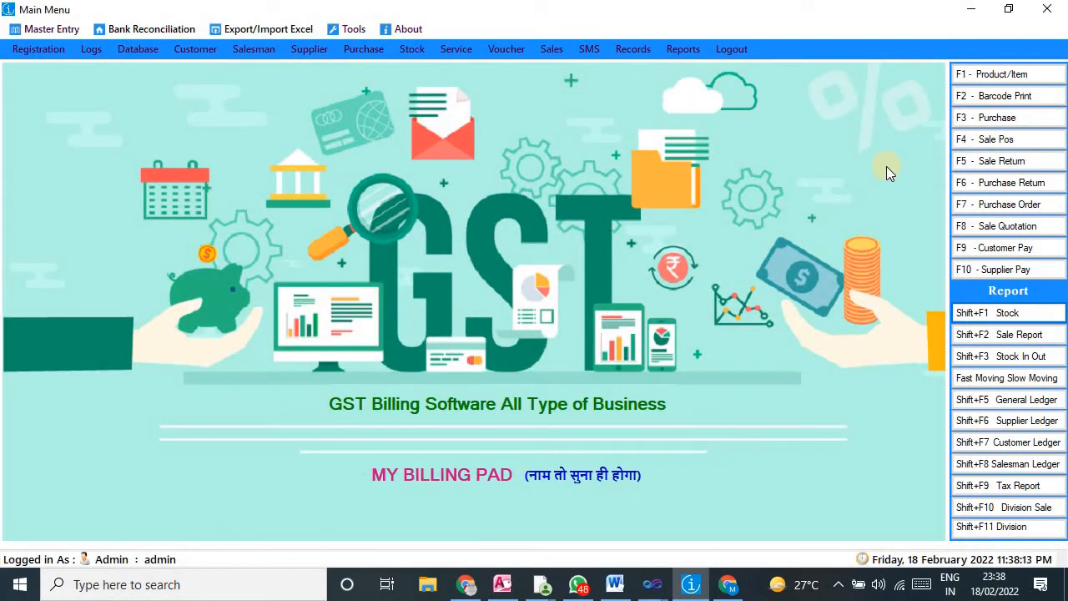
- Start a sales return and load the cash customer's invoice dated 18/02/2022 into it
click(983, 164)
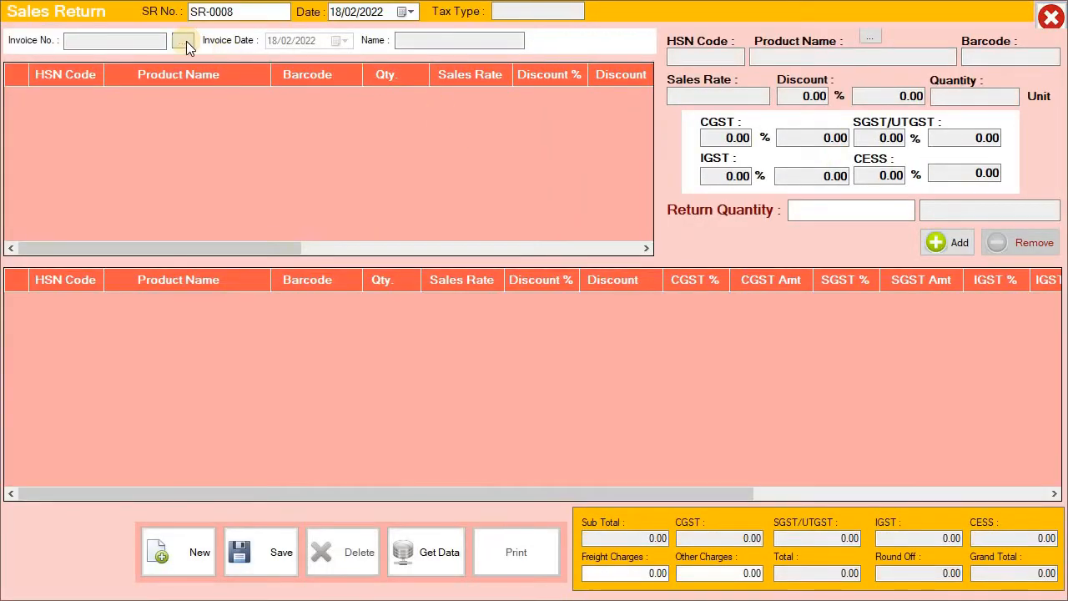
click(185, 41)
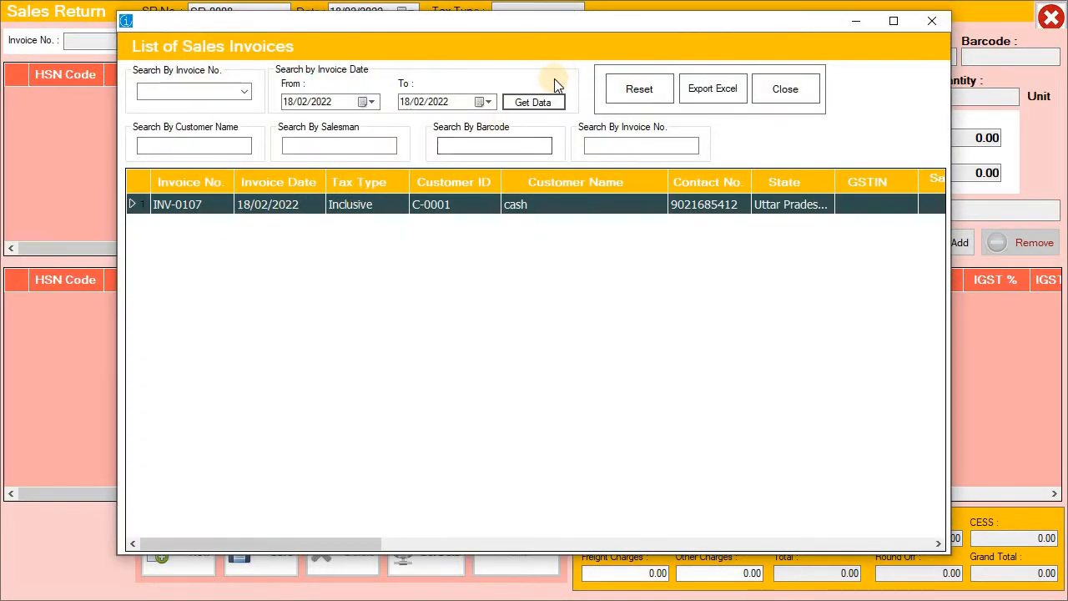
click(518, 102)
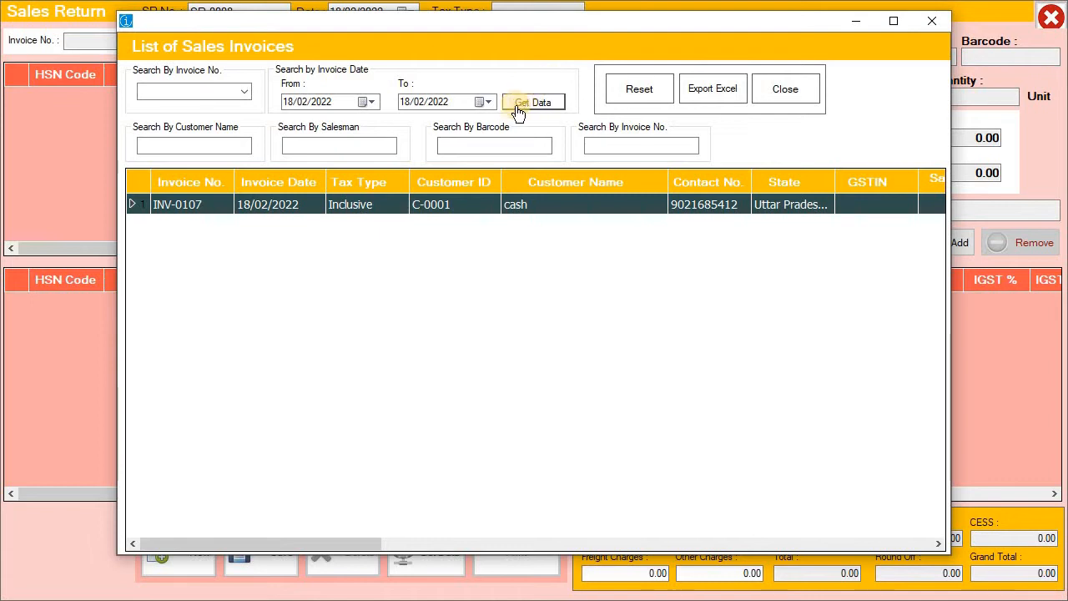
double_click(216, 210)
- Add BATA SHOE and BATA SENDAL to the sales return with a return quantity of 1 each
click(270, 111)
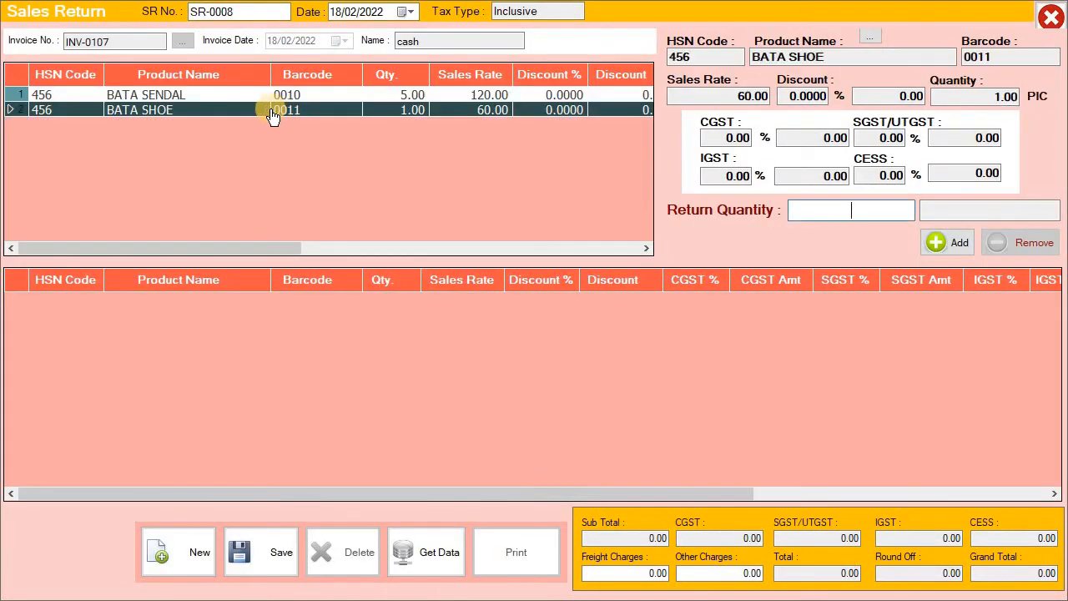
text(1)
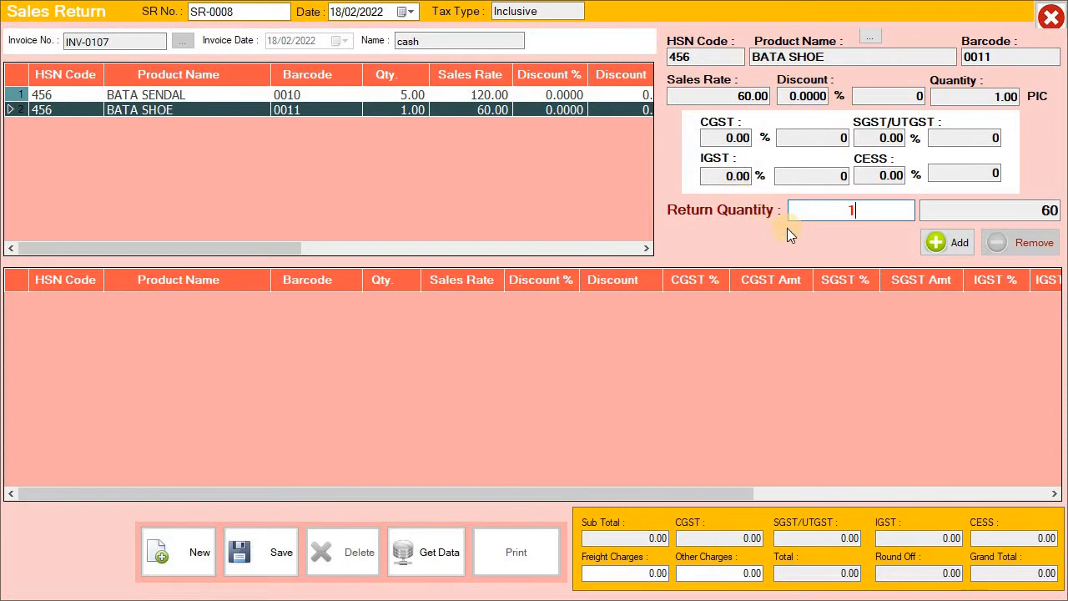
key(Return)
click(468, 95)
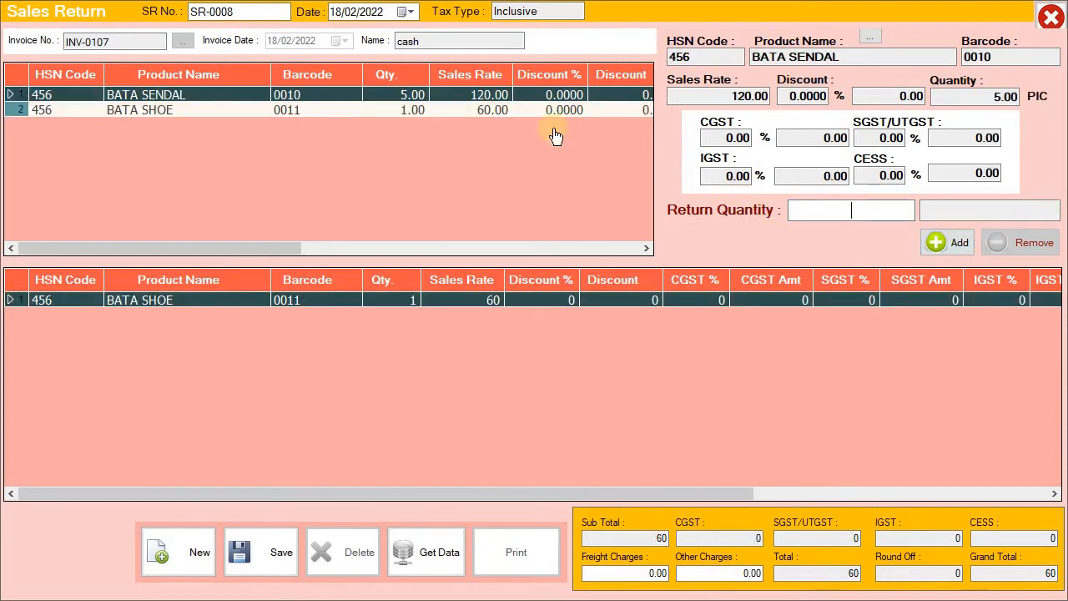
text(1)
click(977, 247)
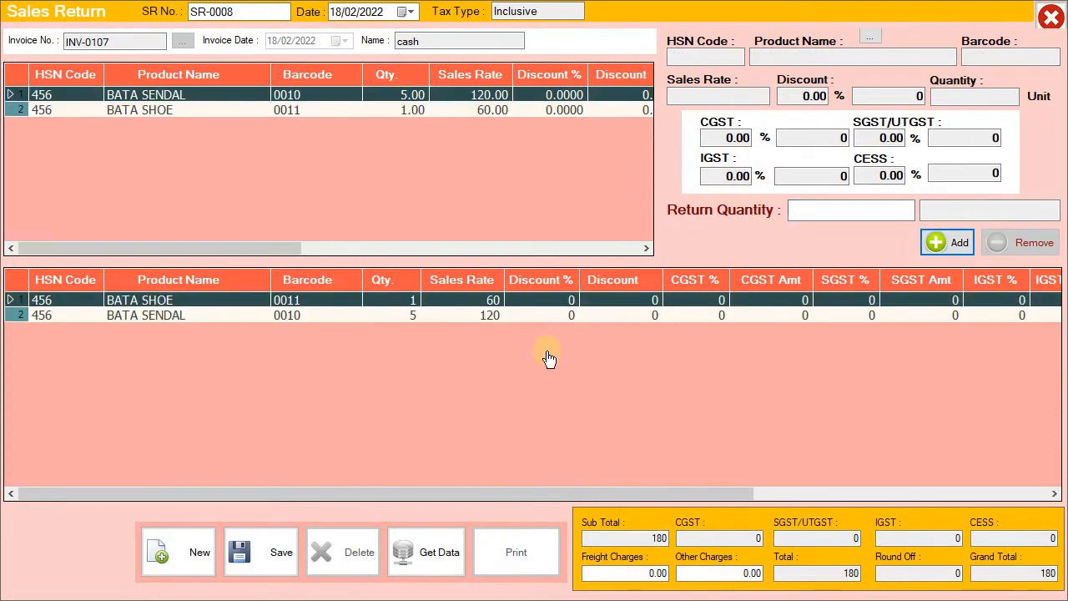
- Save and print the sales return, and go back to the main menu
click(275, 556)
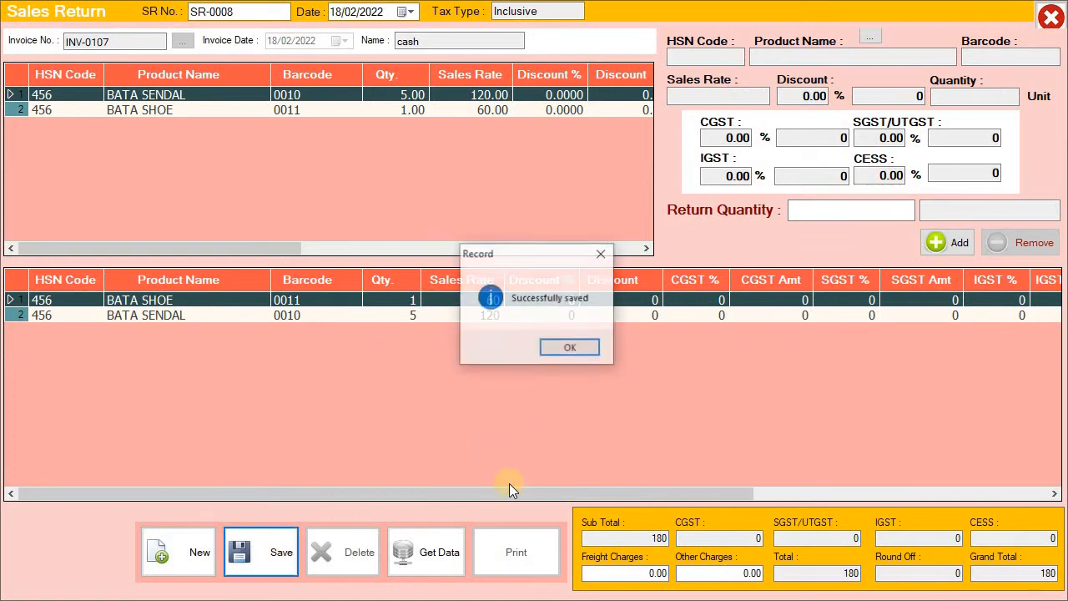
click(576, 349)
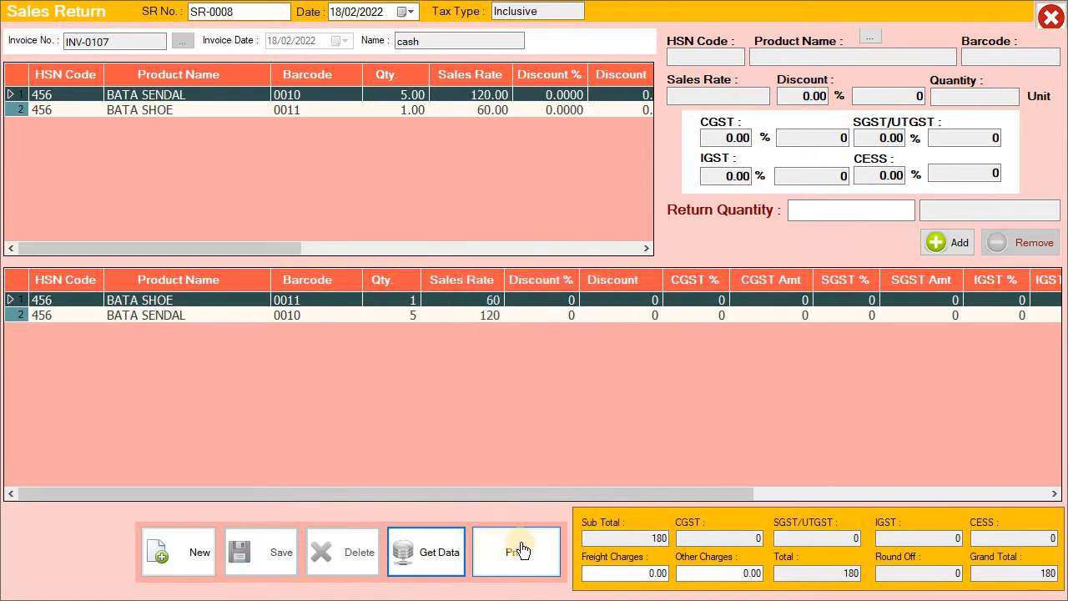
click(519, 551)
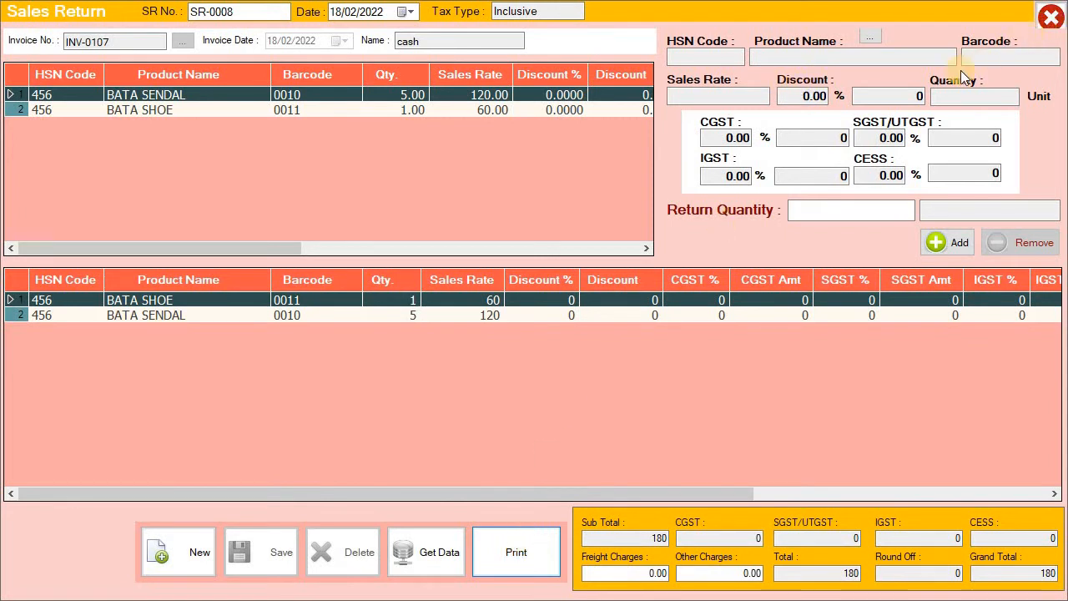
click(1054, 18)
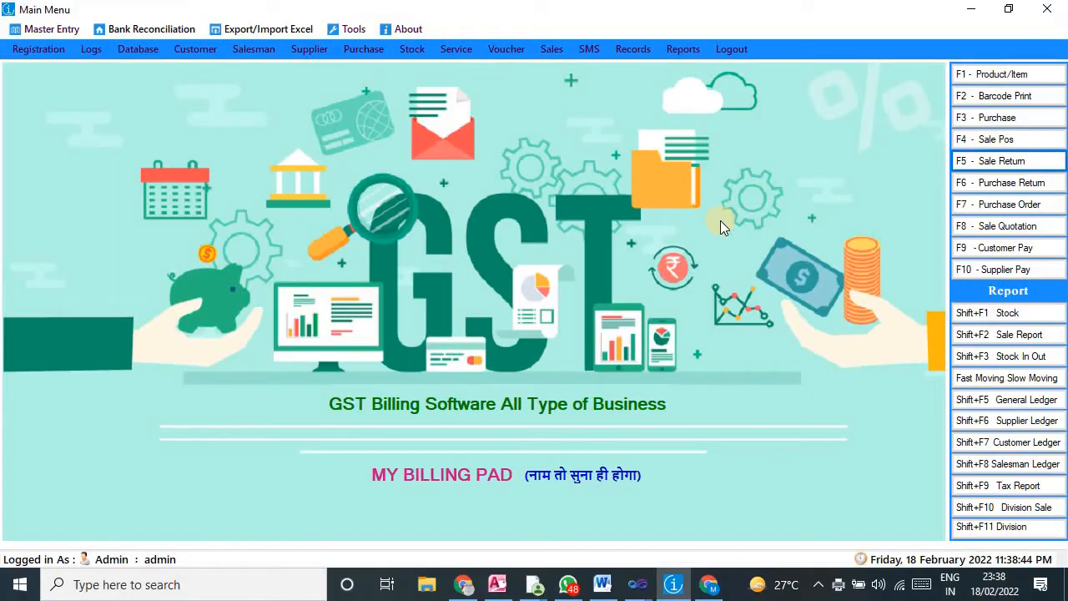
- Open the blank sale quotation form for a look and close it again
click(1019, 224)
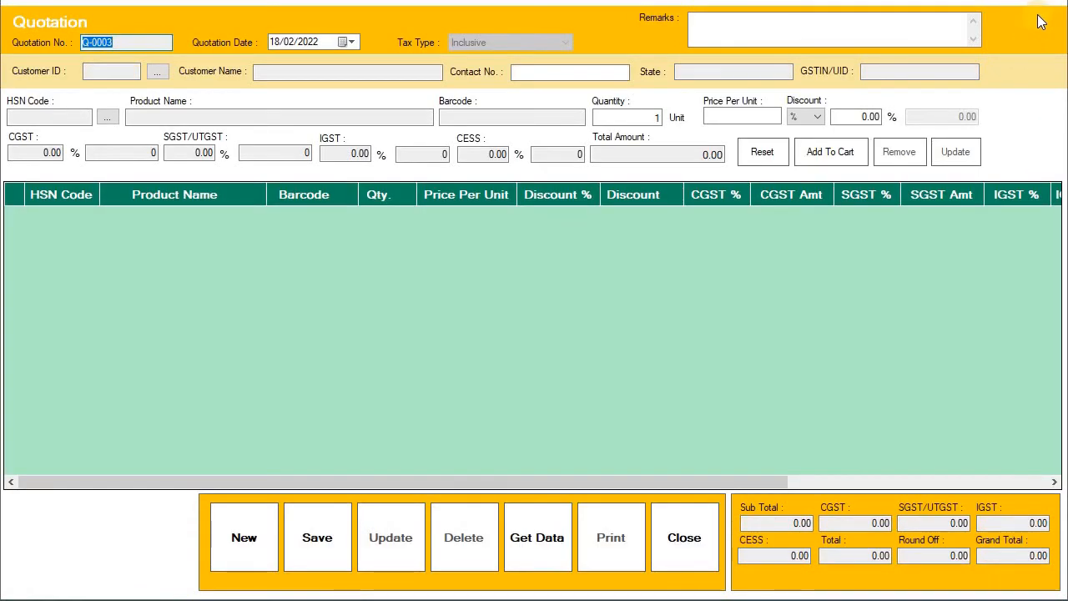
click(672, 539)
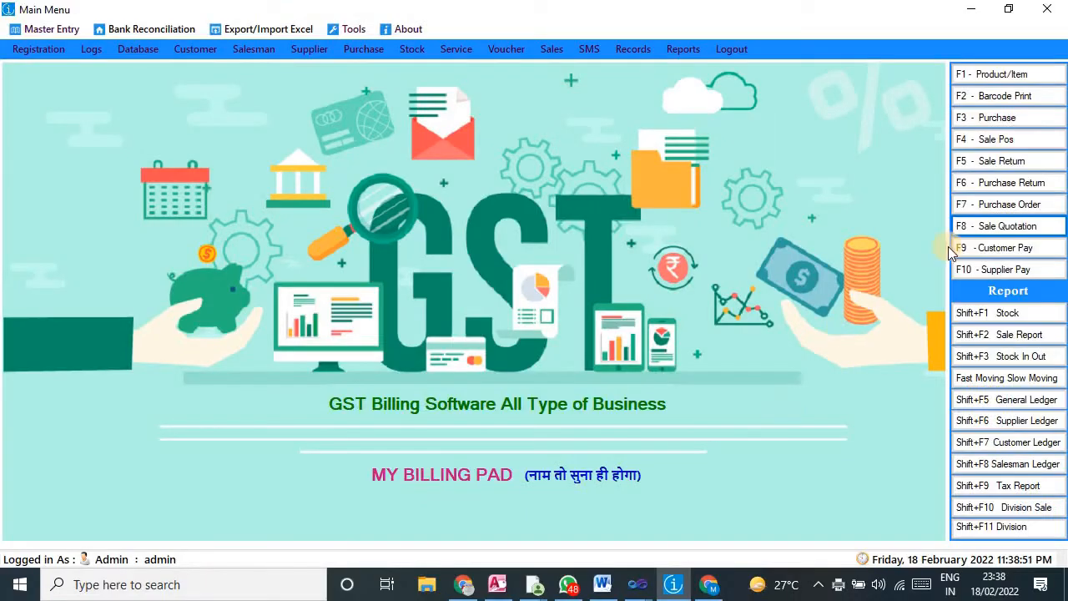
- View the sales daybook report for 18/02/2022 maximized, review its chart and invoice rows, and close the report
click(1010, 335)
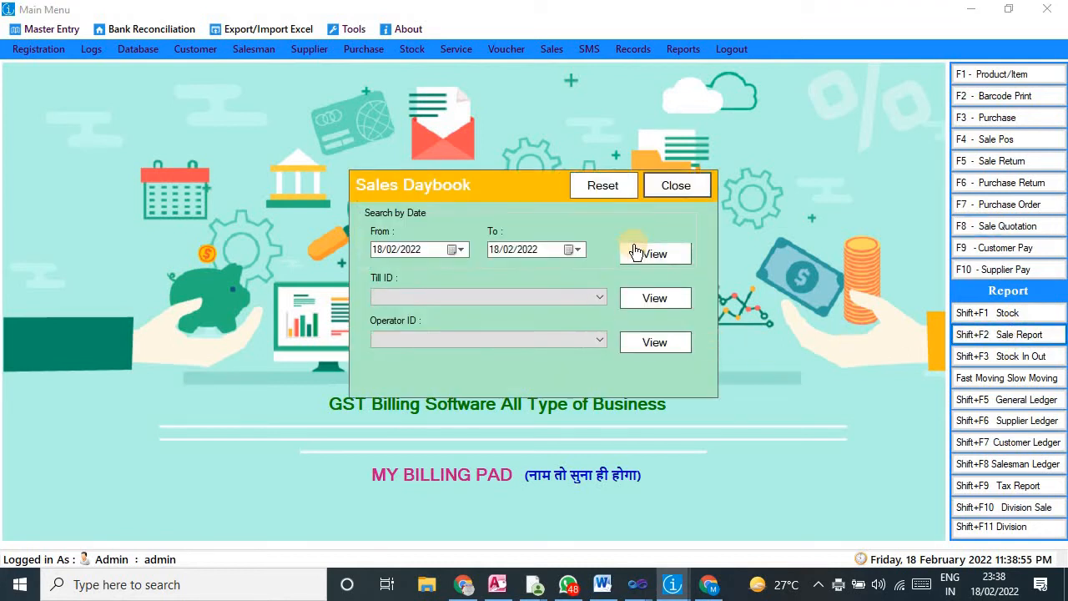
click(637, 253)
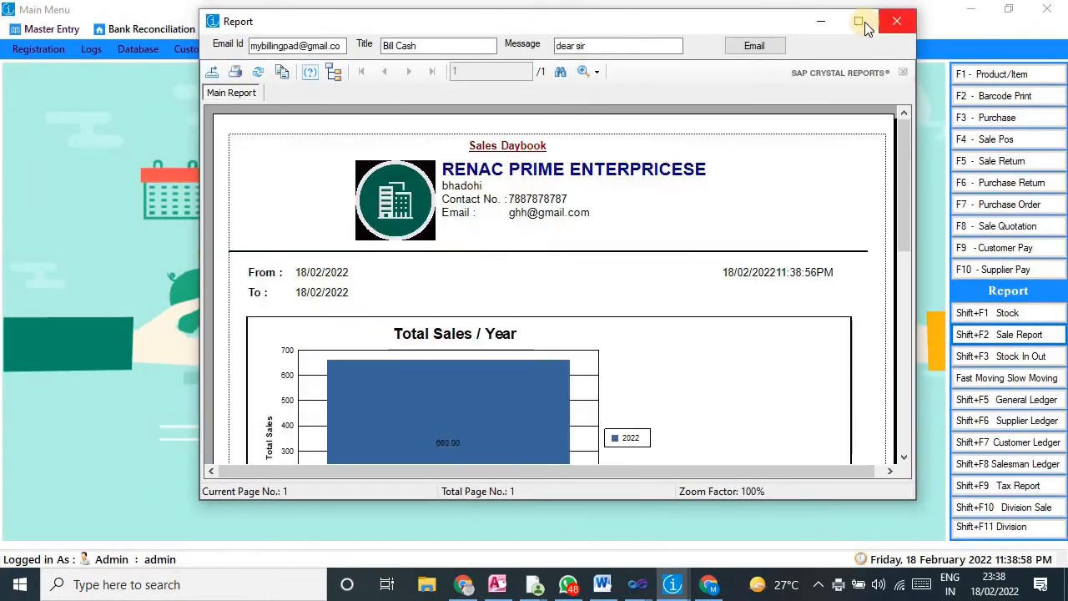
click(891, 19)
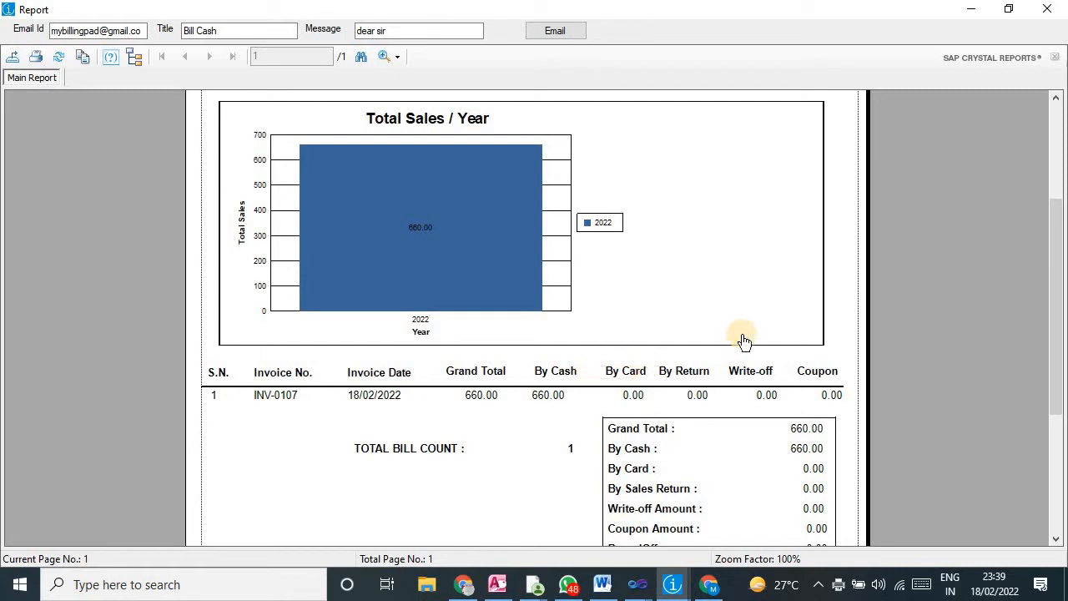
click(1047, 10)
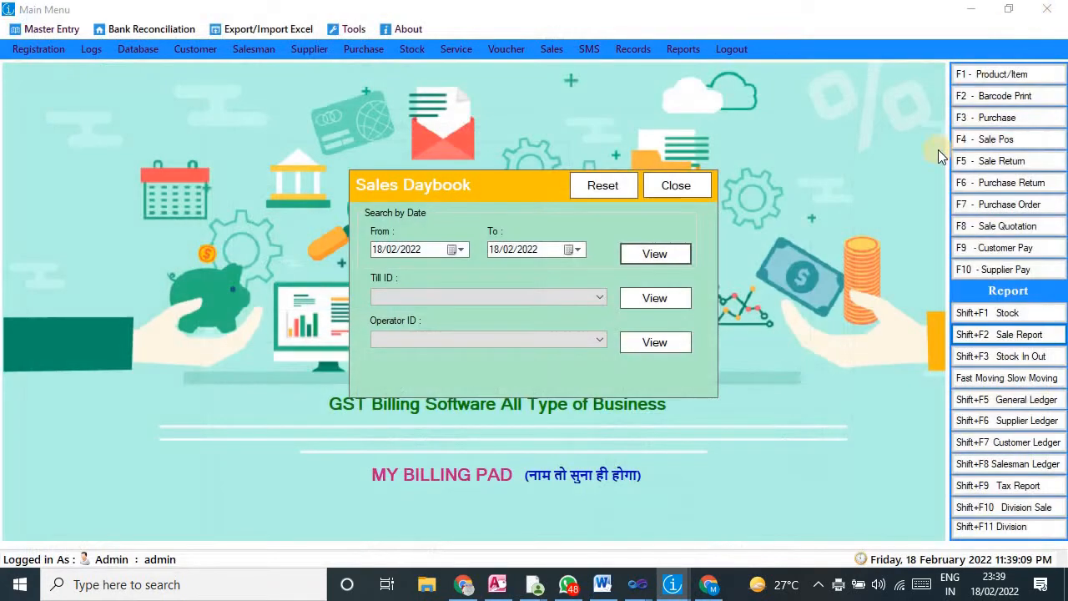
- Reopen the 18/02/2022 sales daybook report maximized and examine its email address, title and message fields
click(645, 254)
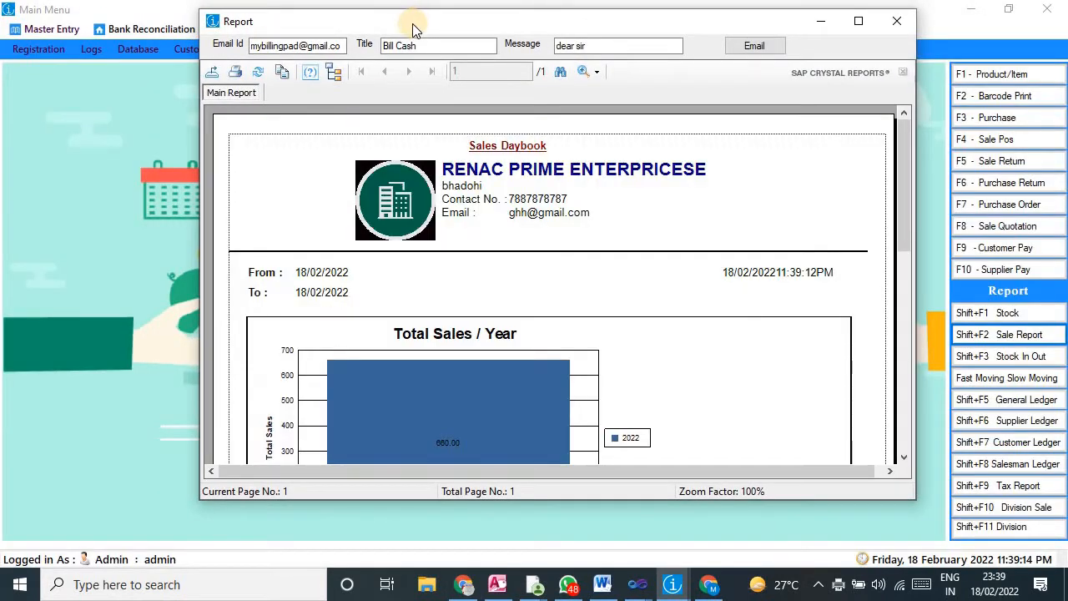
double_click(415, 25)
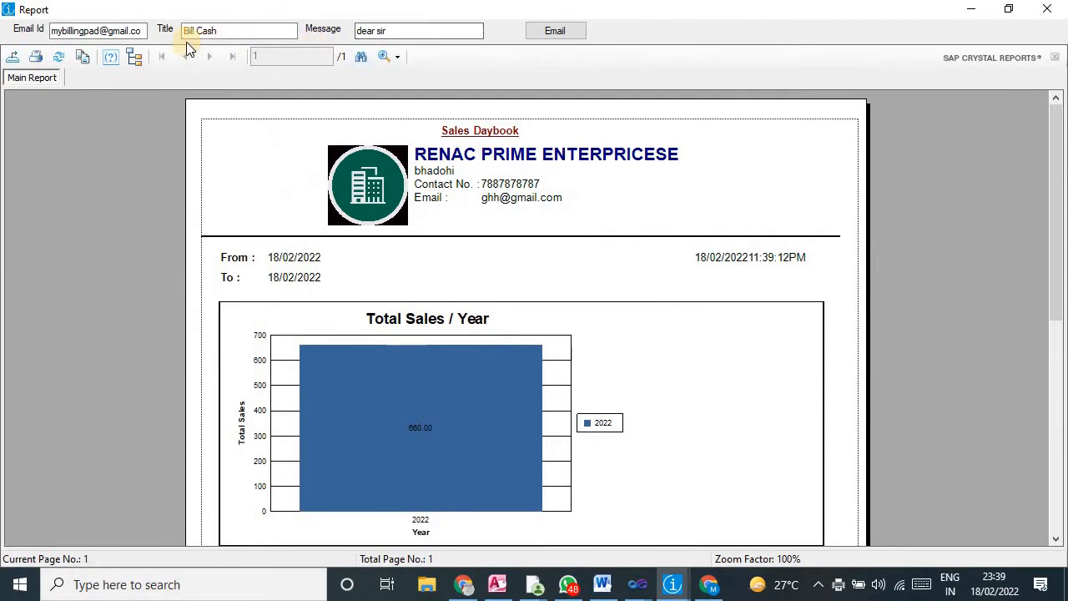
drag(95, 31, 286, 30)
drag(366, 31, 412, 29)
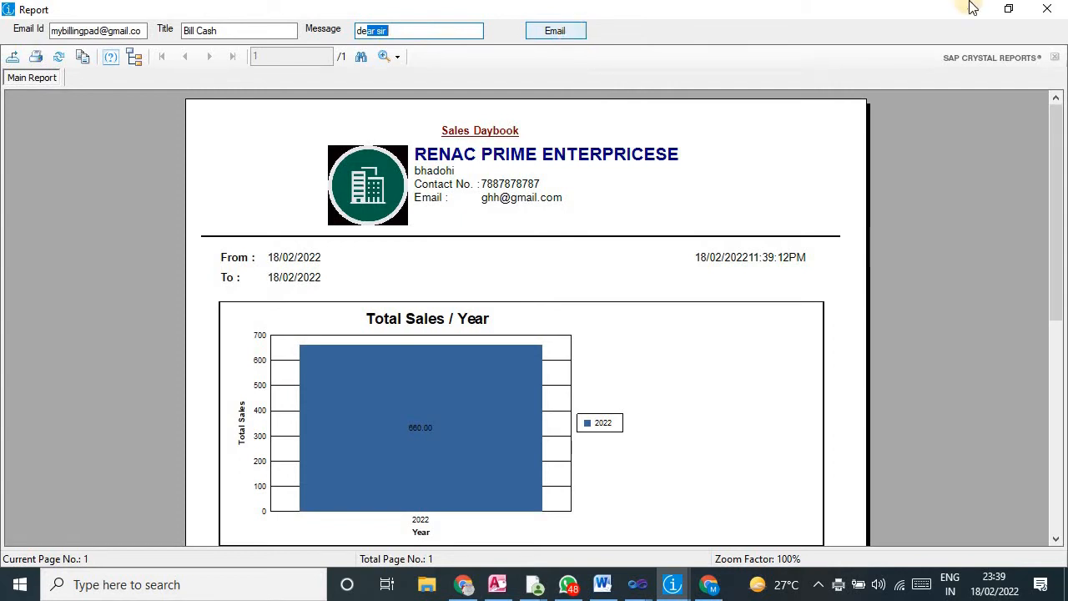
- Close the sales daybook report and its date search form to return to the main menu
click(1047, 9)
click(636, 252)
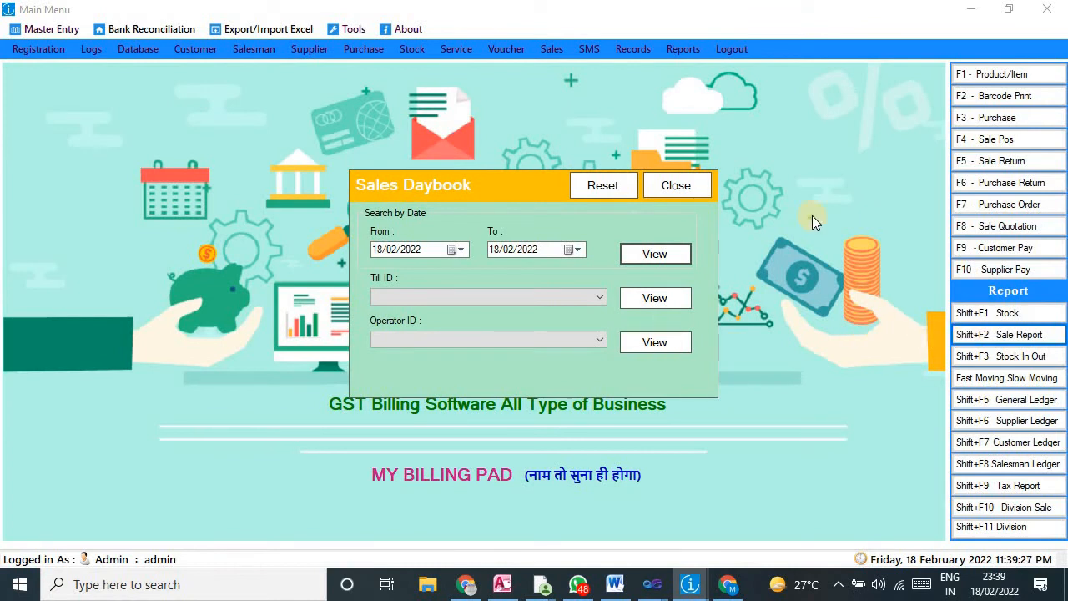
click(676, 186)
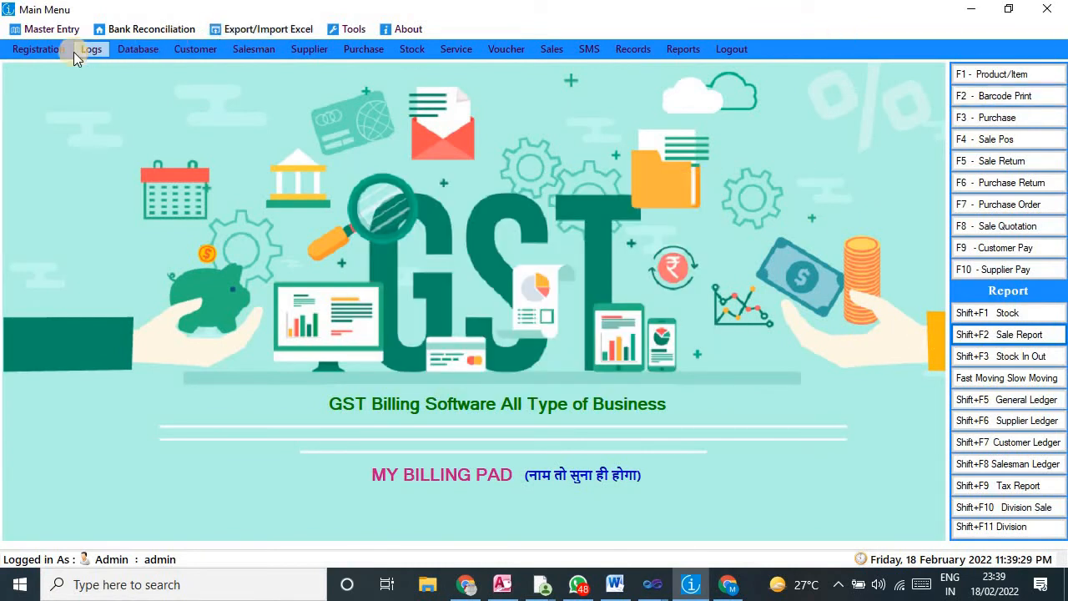
- Change the terminal's Microsoft Print to PDF entry to the Laser Printer type, update the record, and close the terminal settings
click(27, 32)
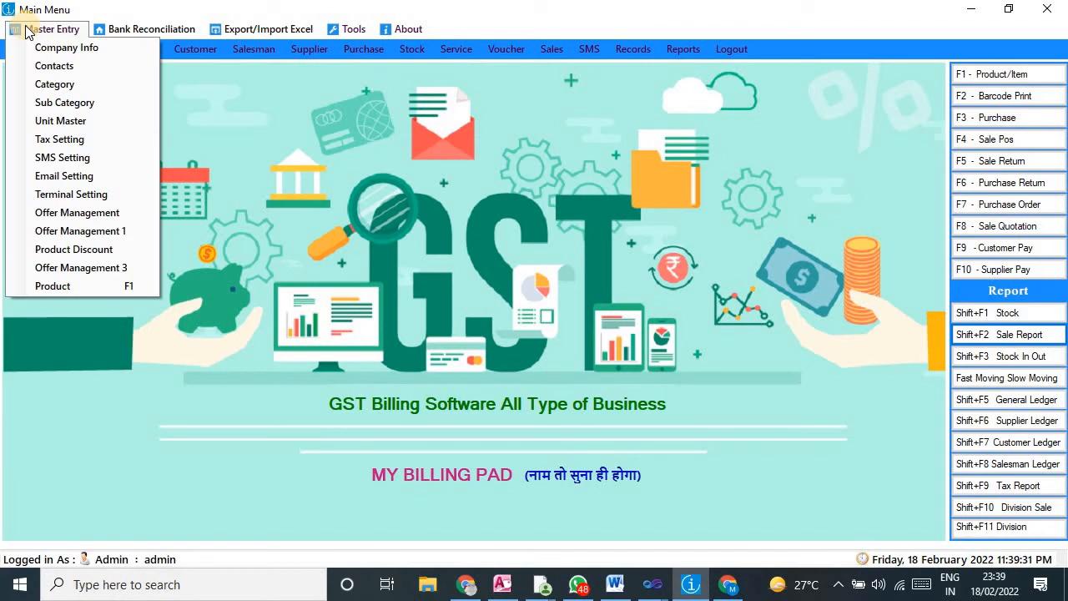
click(69, 194)
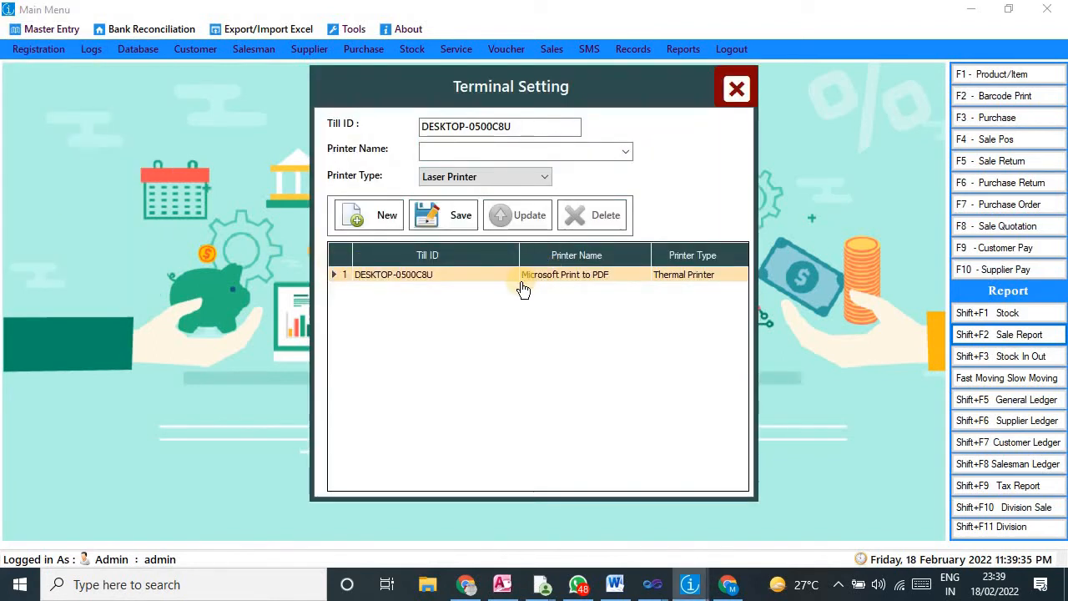
click(518, 279)
click(484, 176)
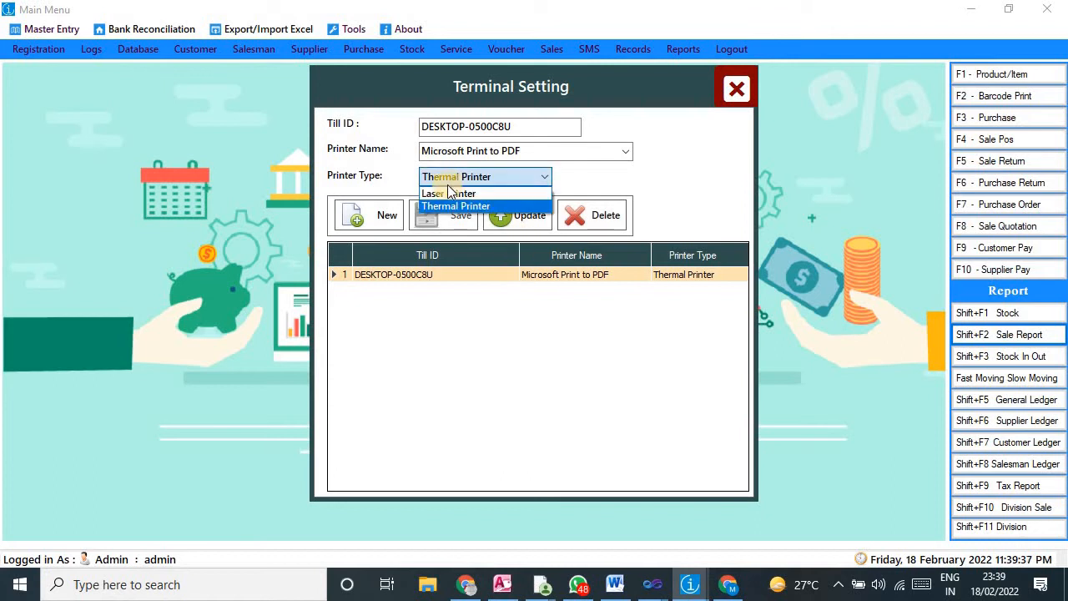
click(449, 192)
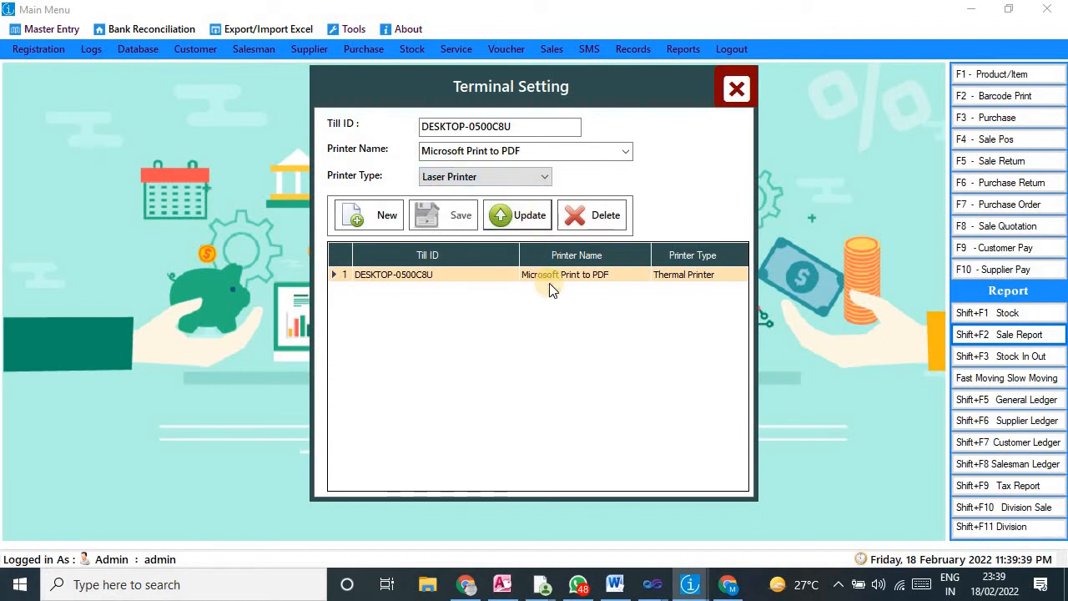
click(583, 349)
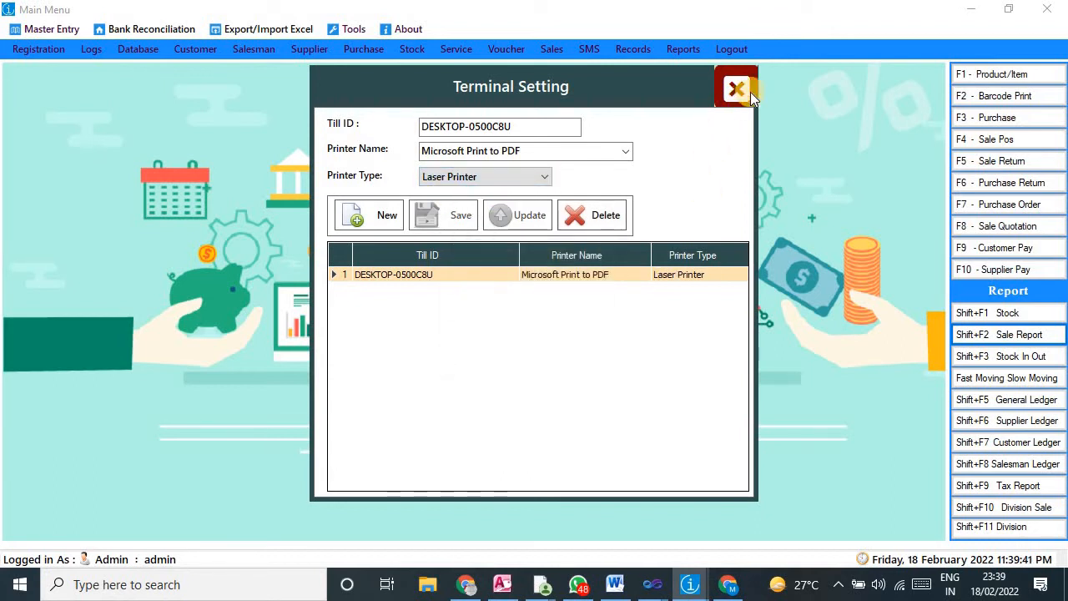
click(745, 92)
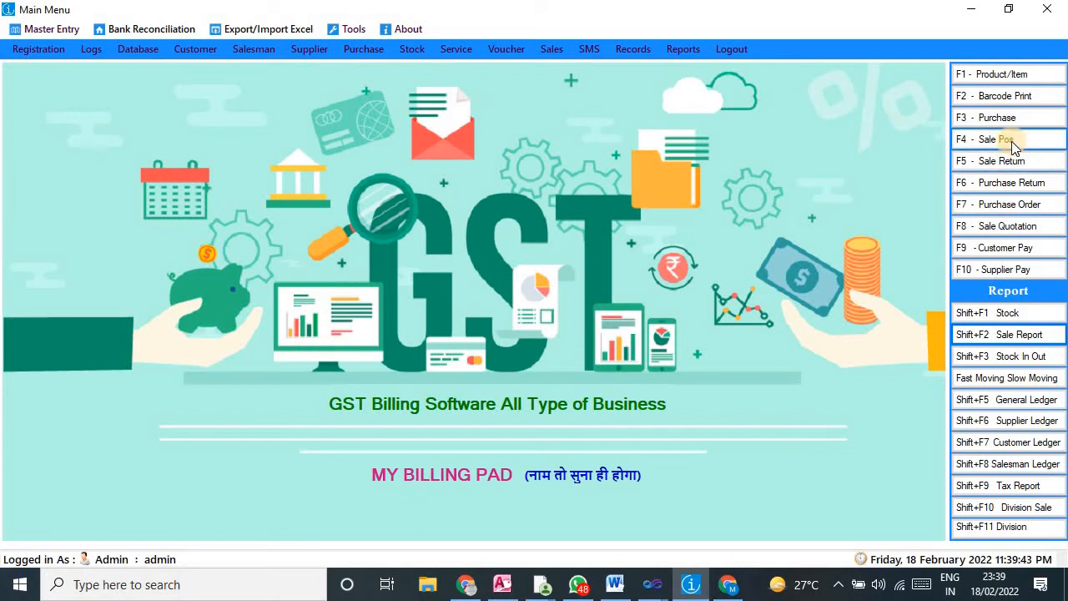
- Start a maximized point-of-sale bill for the cash customer and add the products with barcodes 0010 and 0011
click(1012, 141)
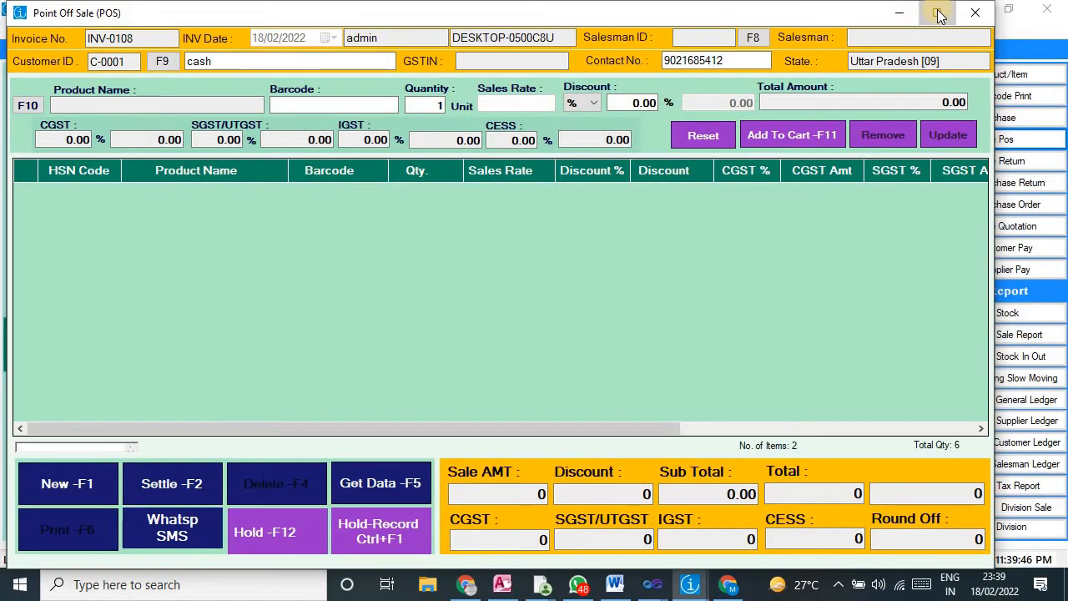
click(936, 7)
click(281, 97)
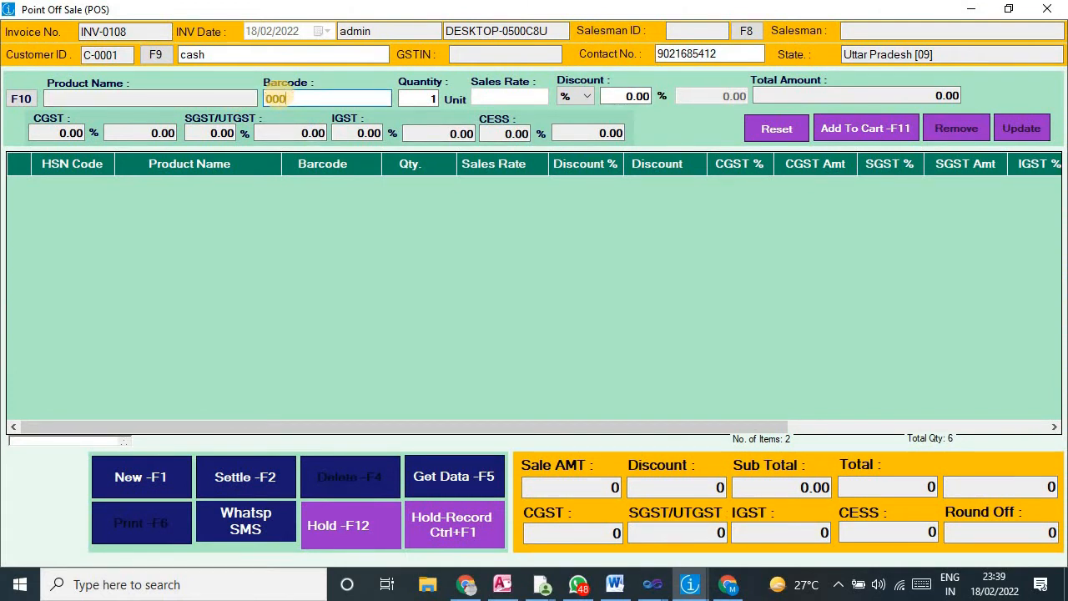
text(0010)
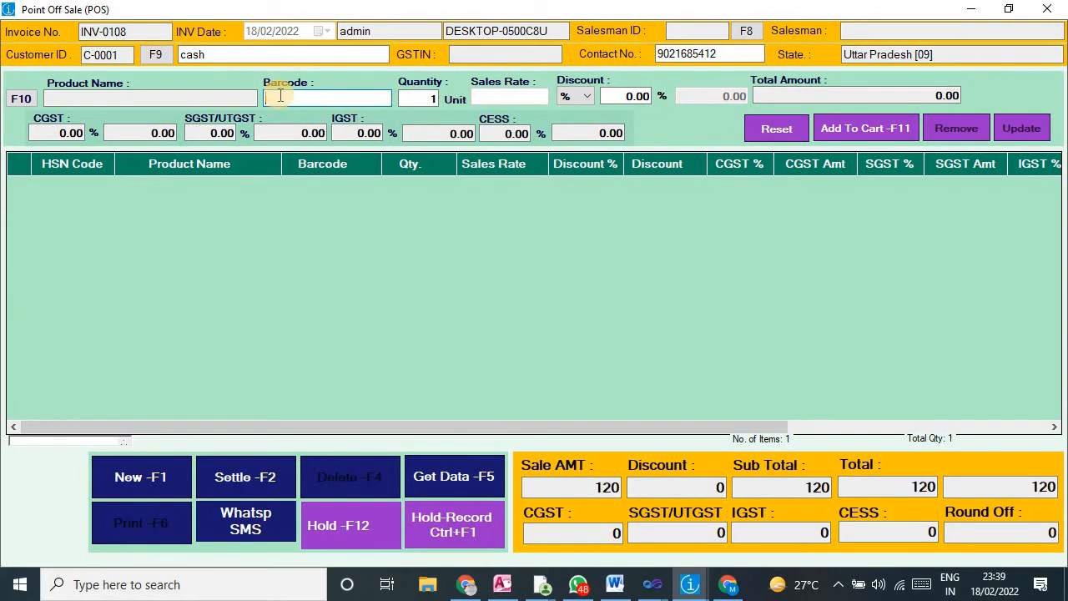
text(0)
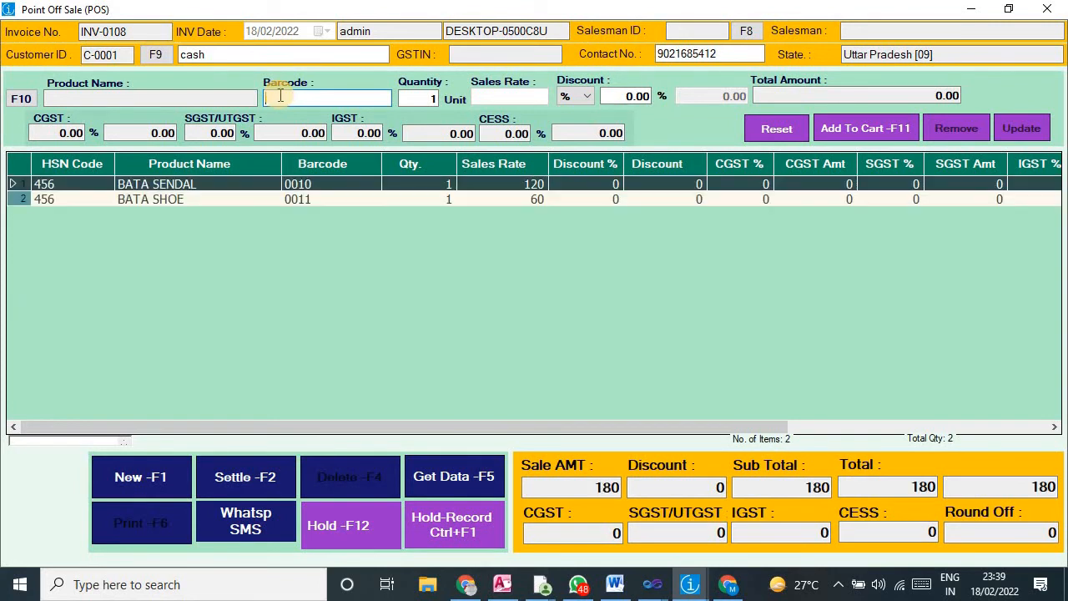
- Settle the bill with 180 paid by cash, and save and print it
click(251, 479)
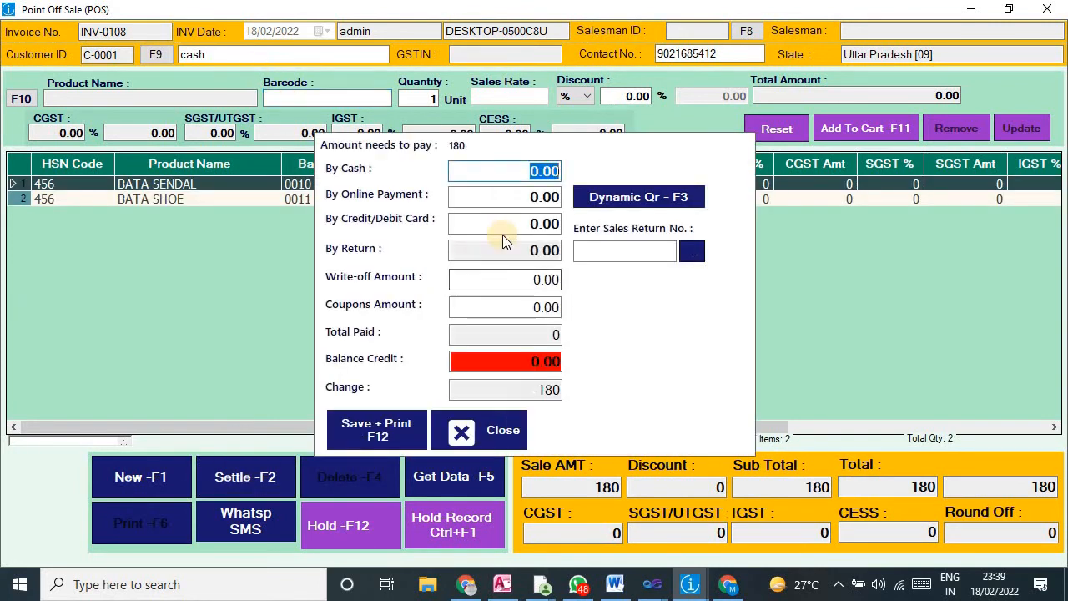
text(180)
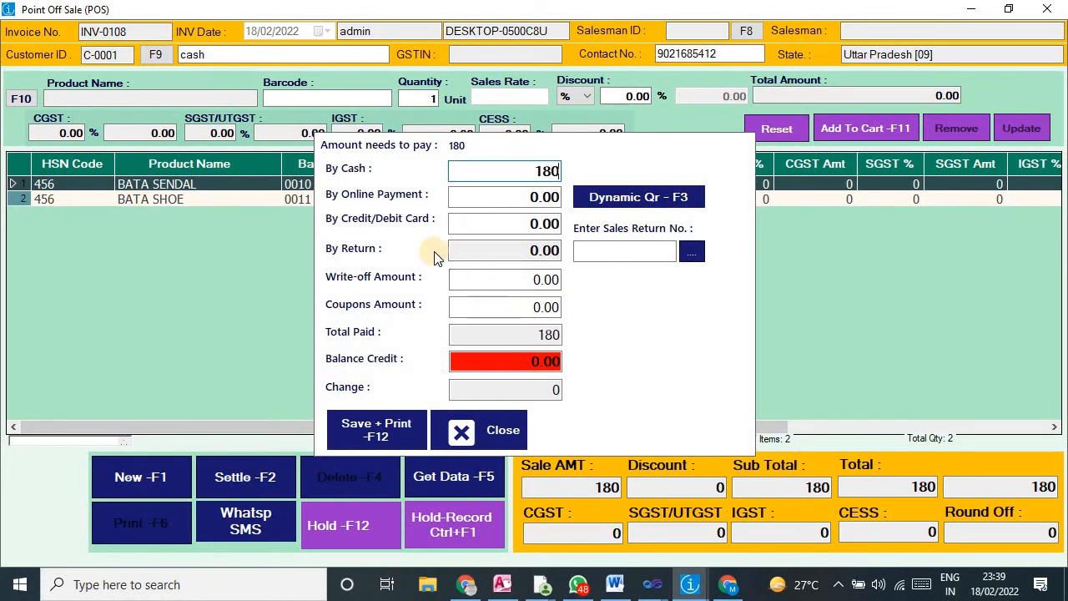
click(381, 427)
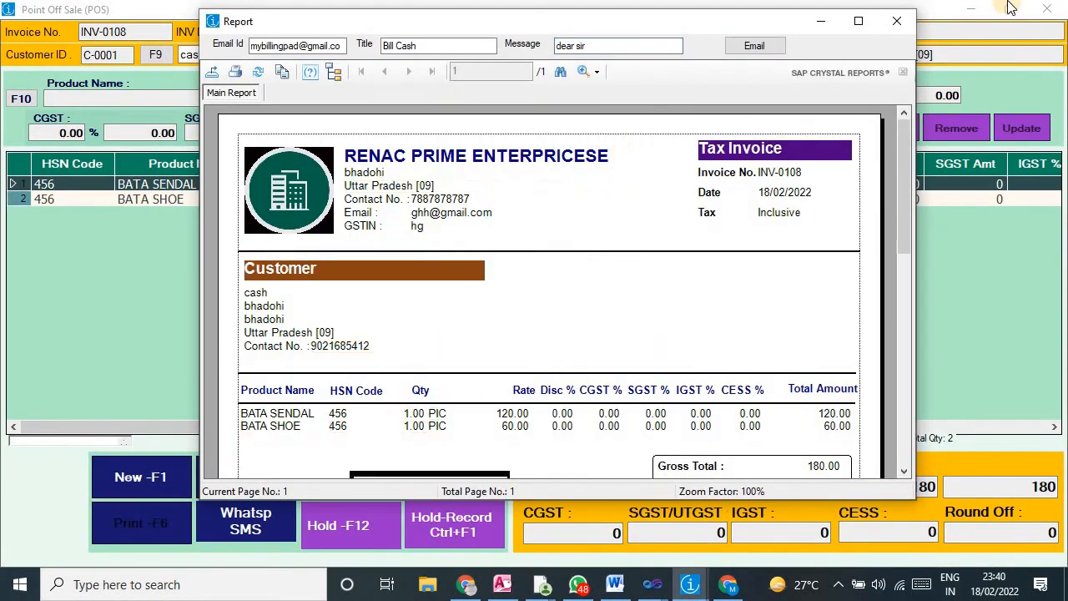
- Review the maximized tax invoice from the company header down to the terms and conditions, and close it
click(858, 21)
scroll(431, 201, down, 5)
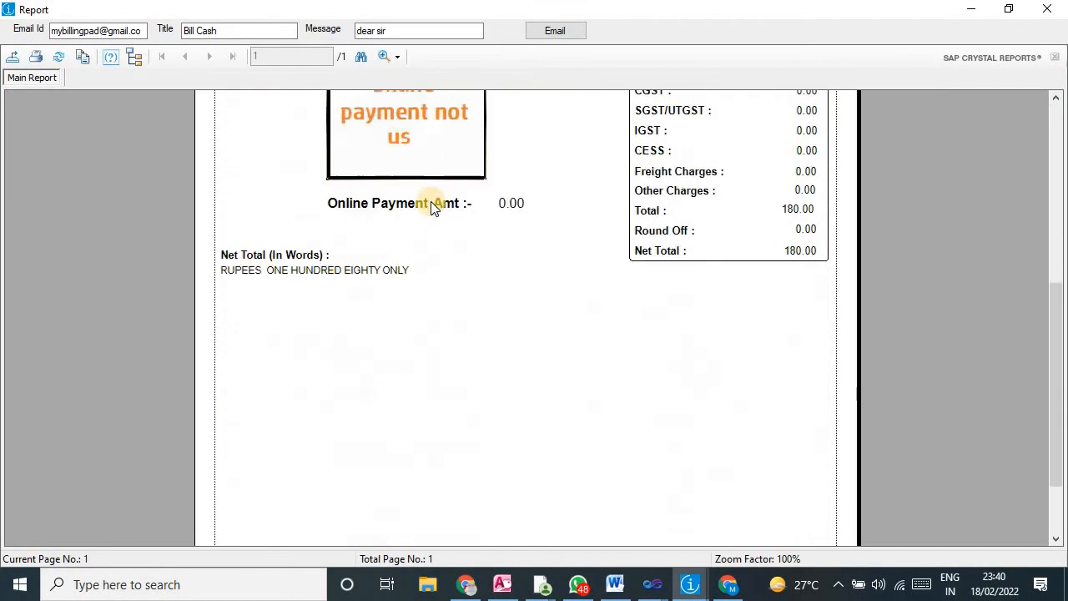
scroll(431, 202, up, 5)
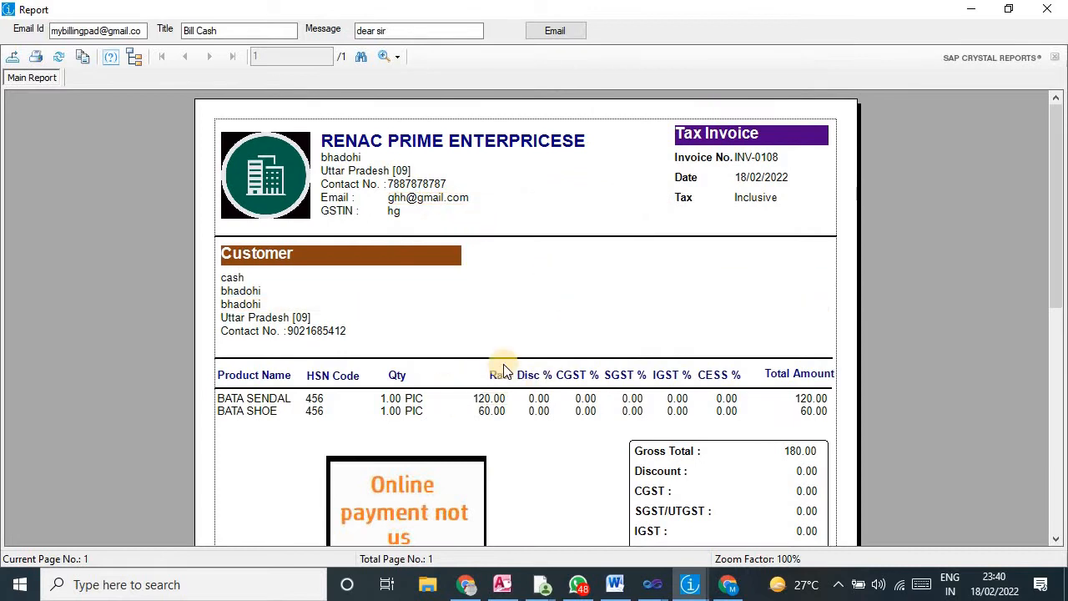
scroll(501, 371, down, 2)
scroll(550, 342, down, 3)
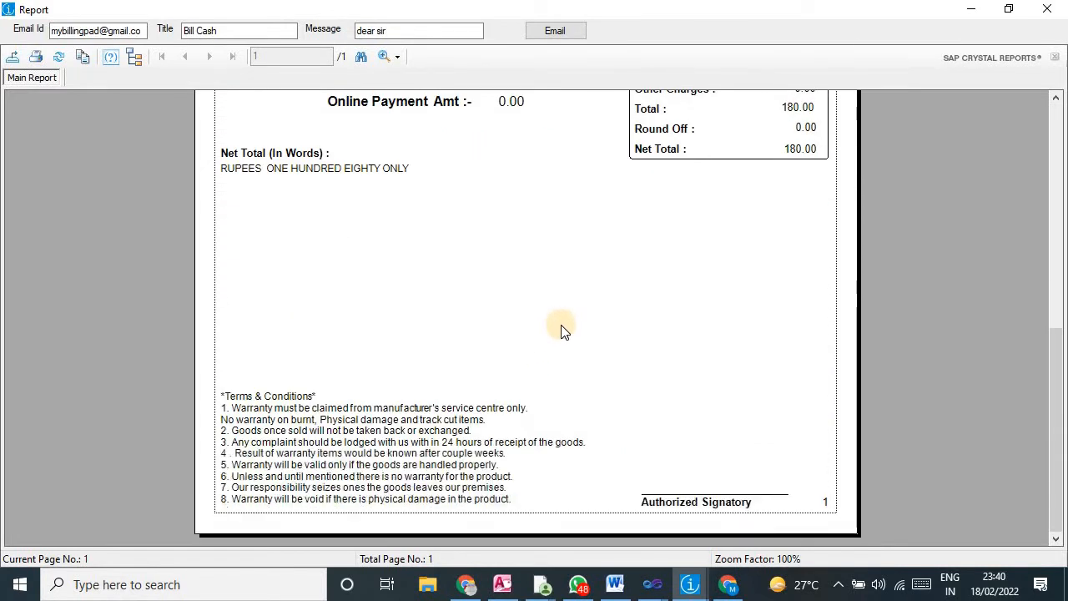
scroll(561, 329, up, 5)
click(1035, 9)
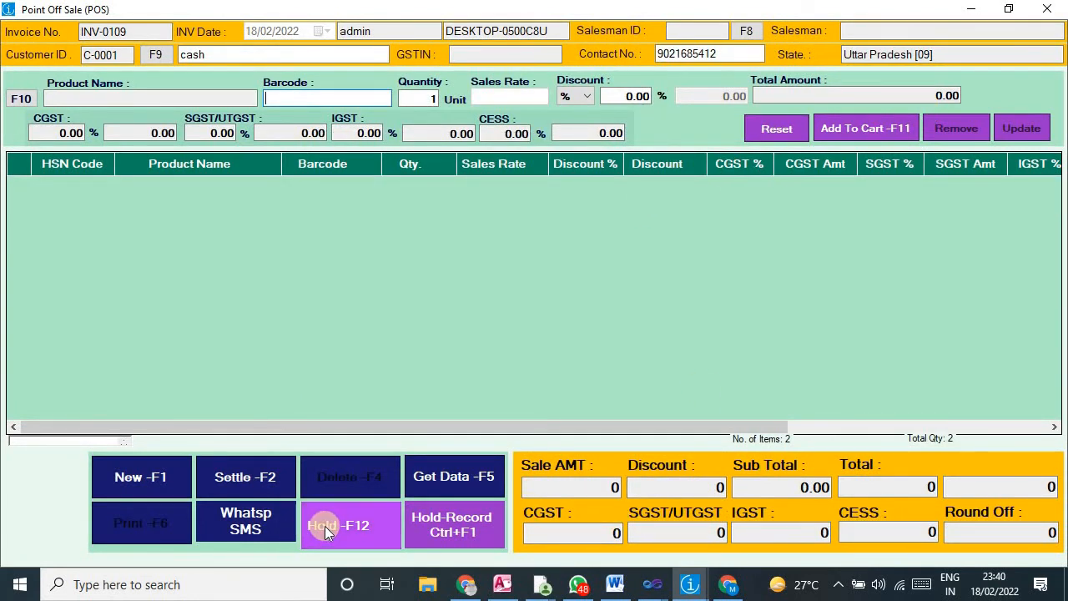
click(308, 94)
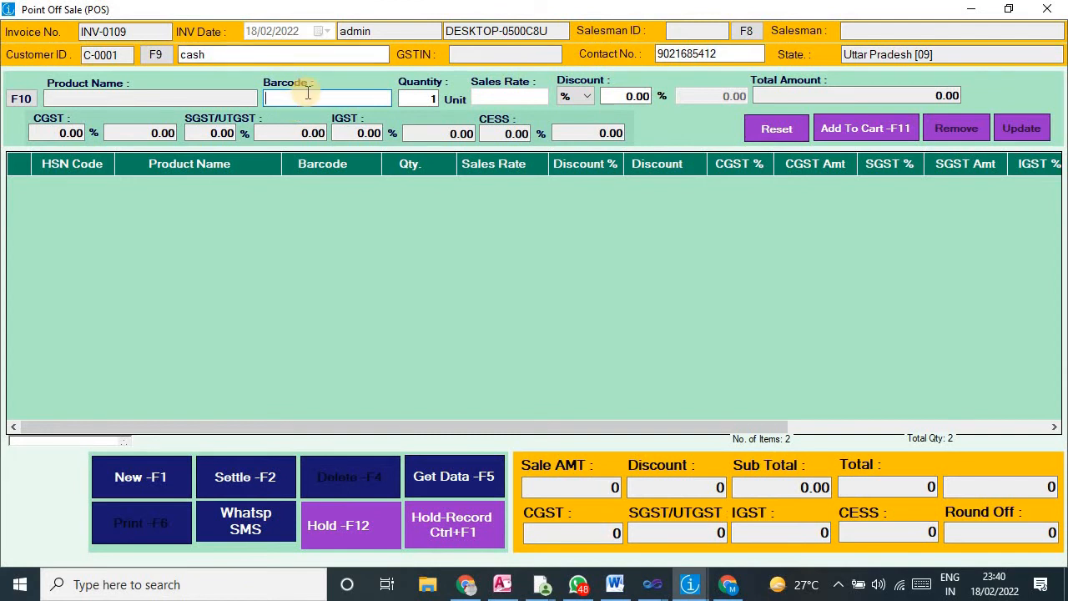
text(0001)
key(Return)
text(0005)
key(Return)
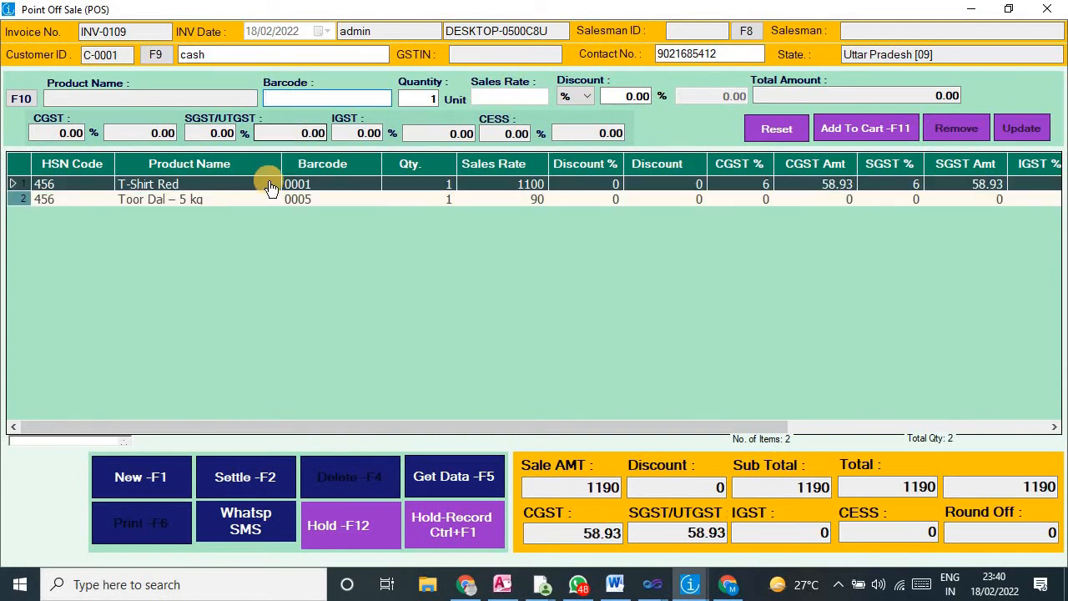
click(127, 464)
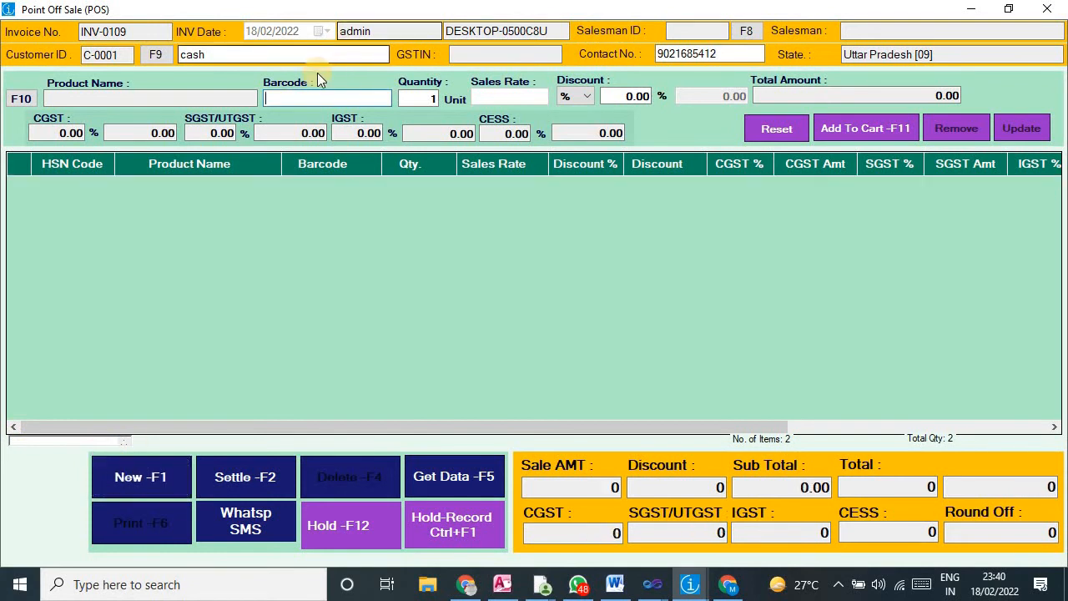
- Add the products with barcodes 0010 and 0011 to the new bill and put the bill on hold
text(001)
text(00)
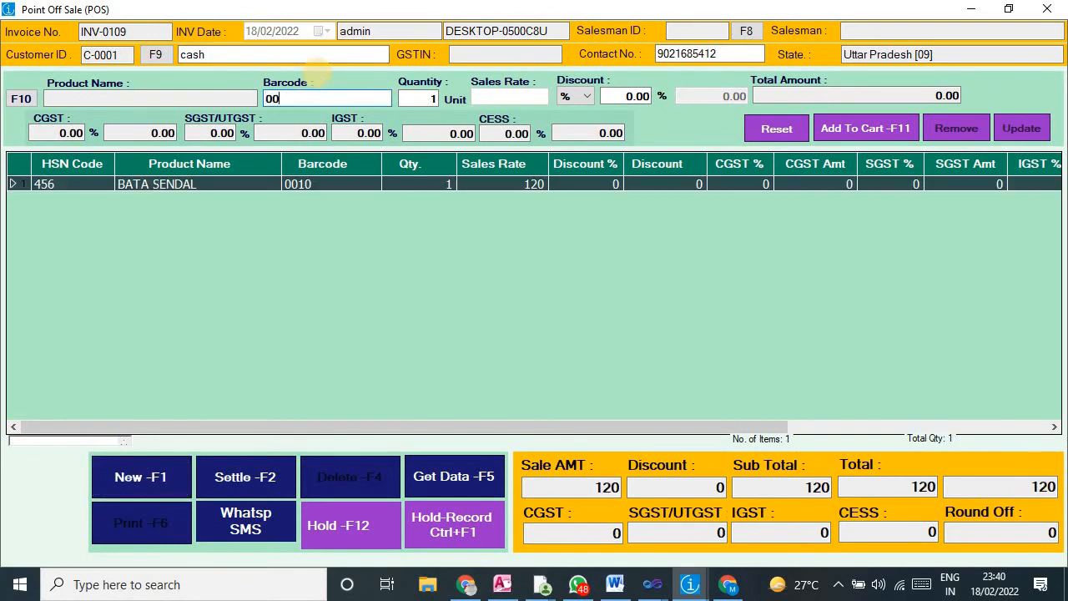
key(Return)
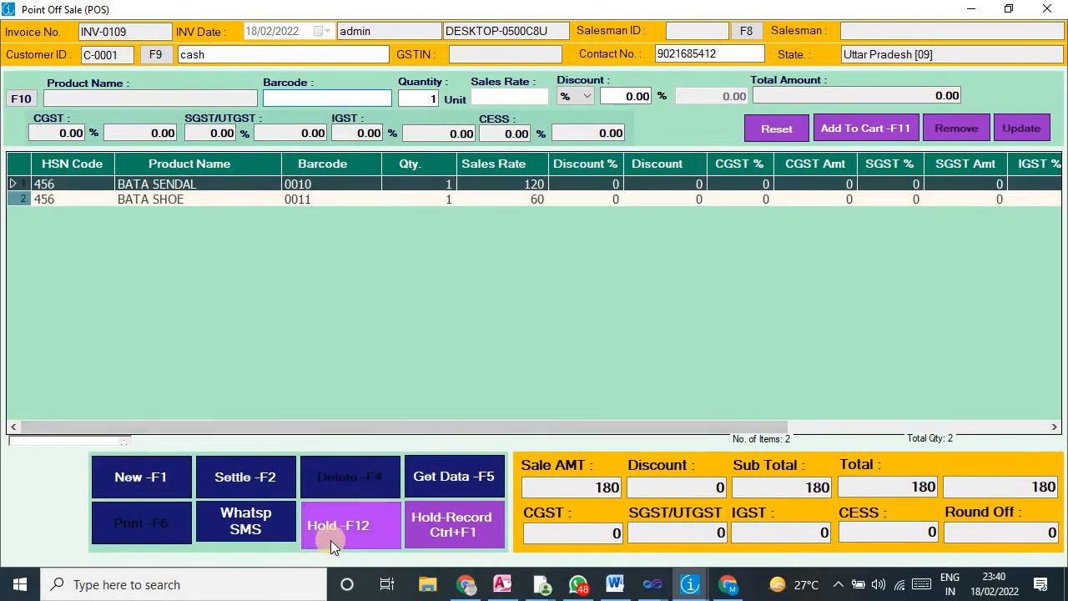
click(331, 540)
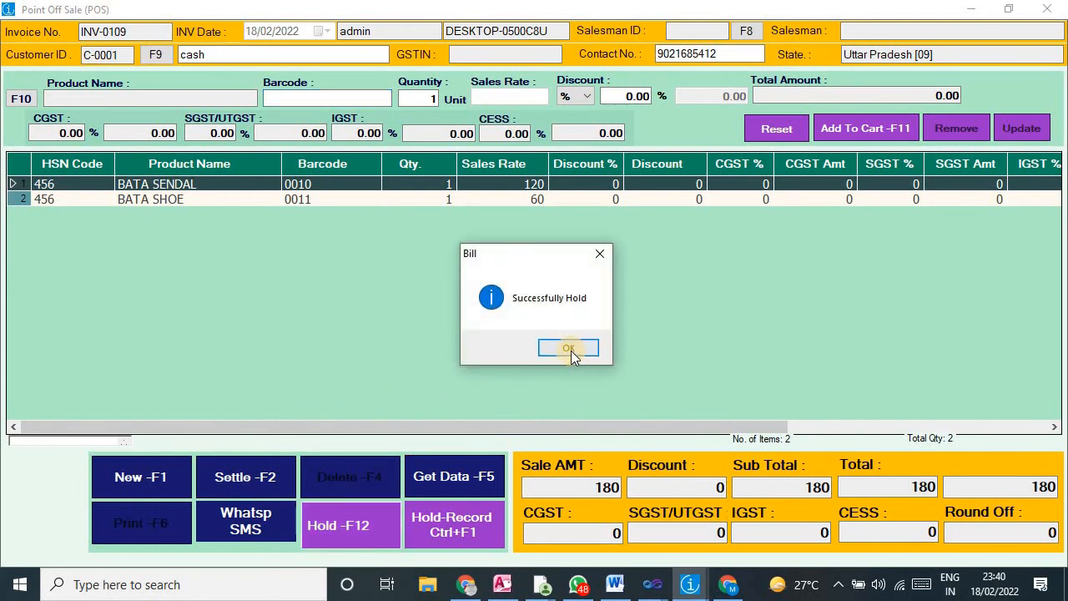
click(569, 351)
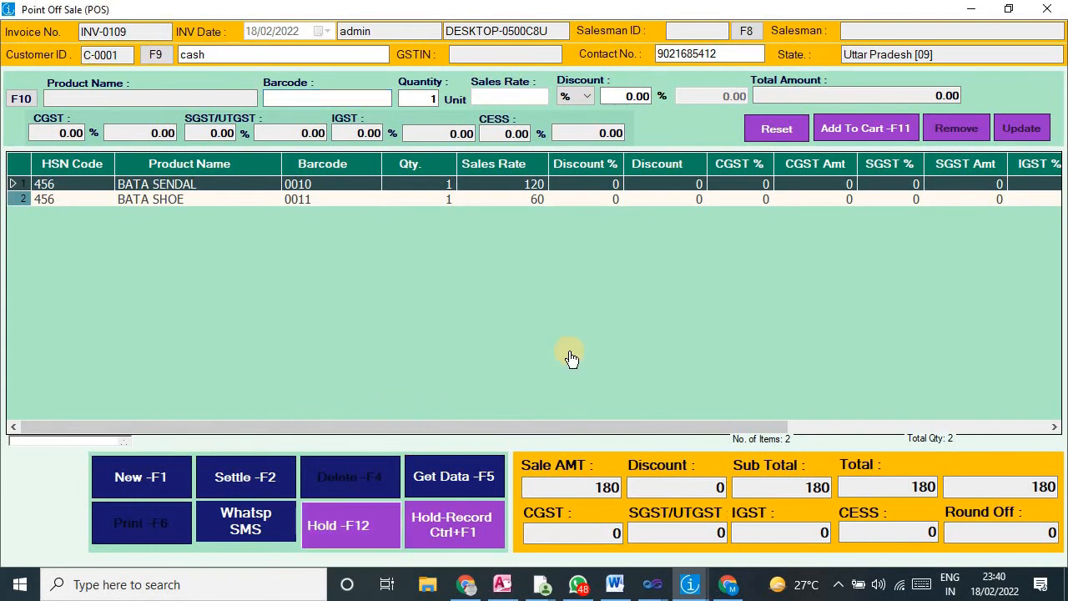
- Recall the held bill, settle it with 180 by cash, and save and print it
click(449, 542)
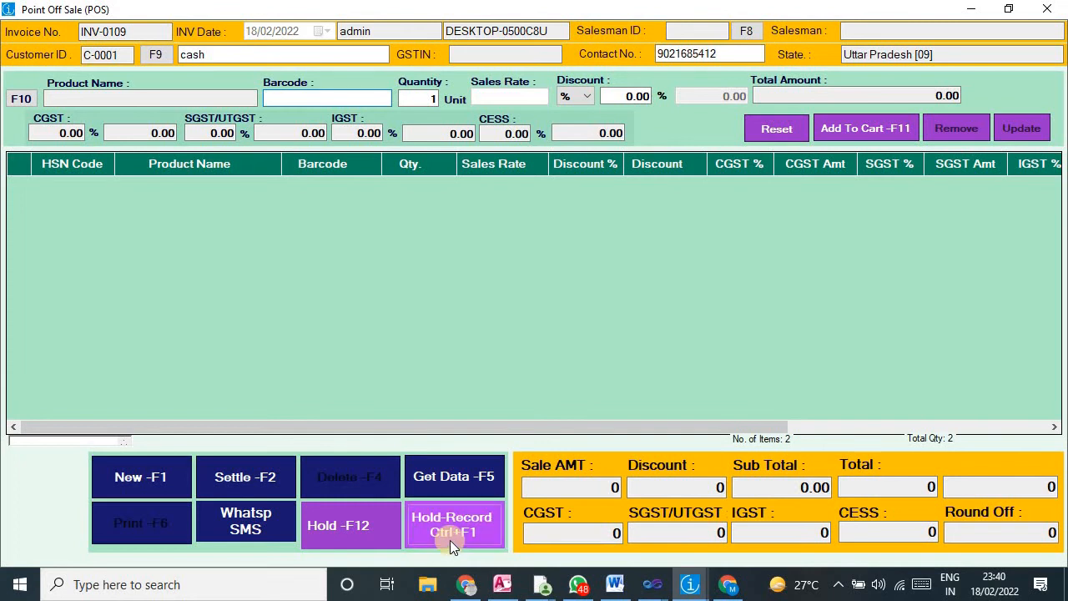
double_click(384, 294)
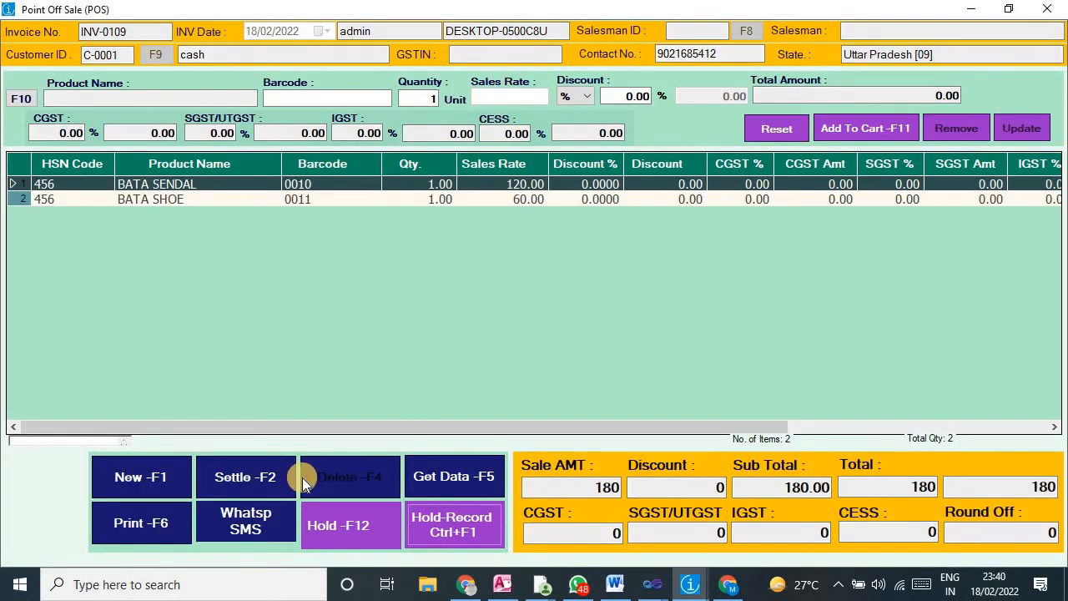
click(253, 479)
text(180)
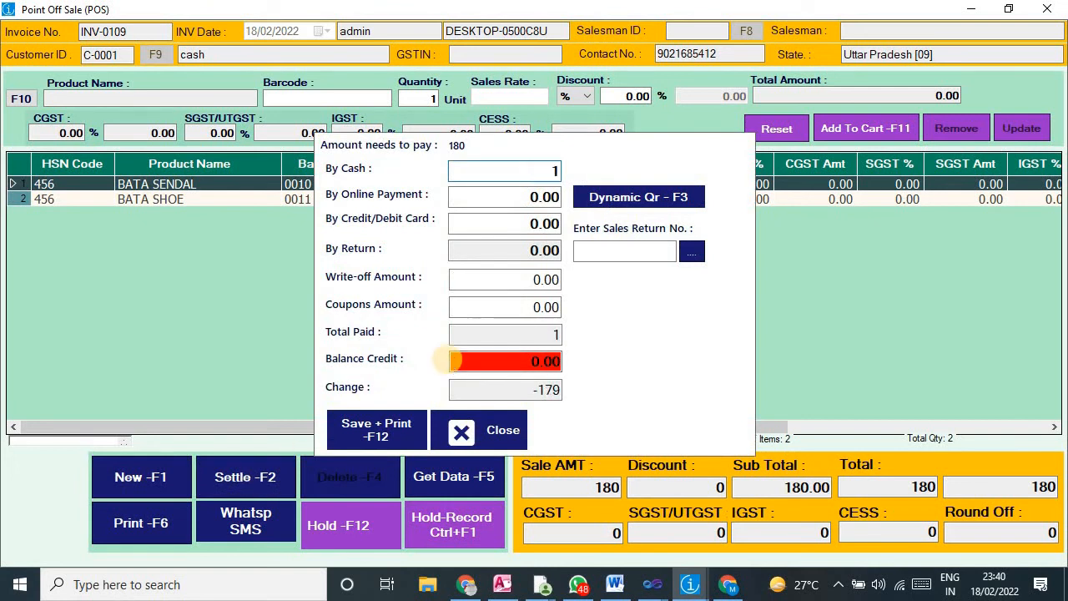
key(Tab)
key(Tab)
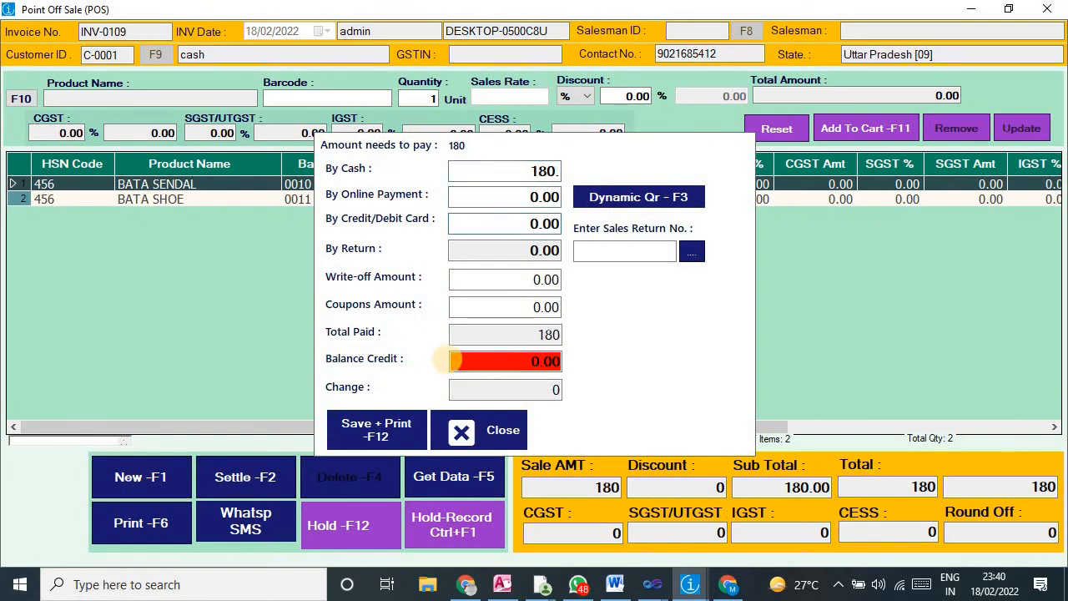
key(F12)
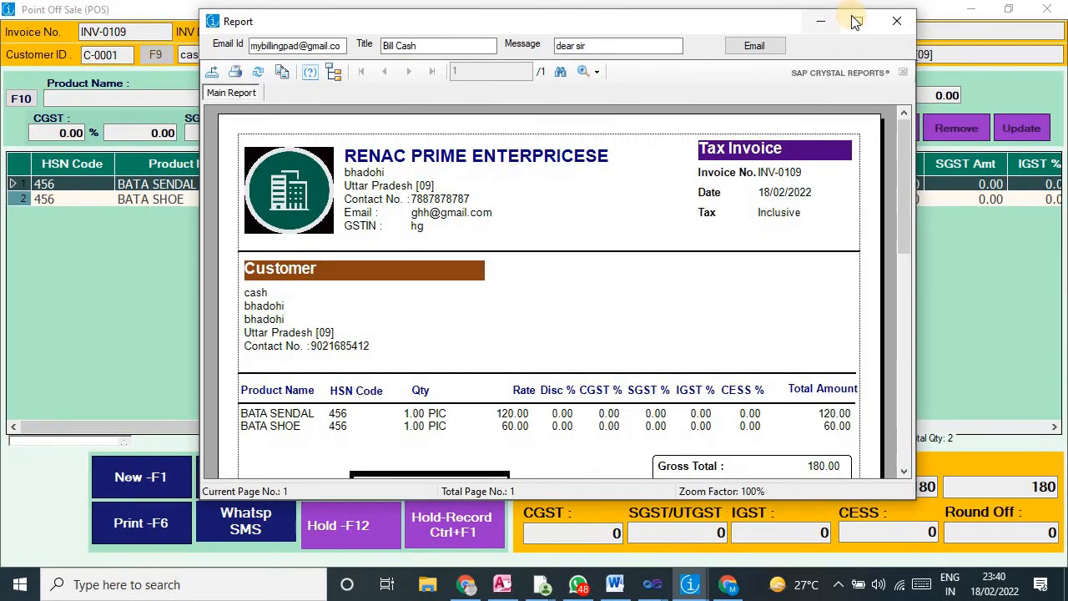
- Review the recalled bill's tax invoice maximized, and close both the invoice and the point-of-sale form
click(858, 20)
scroll(433, 334, down, 3)
scroll(432, 334, down, 2)
scroll(429, 334, up, 5)
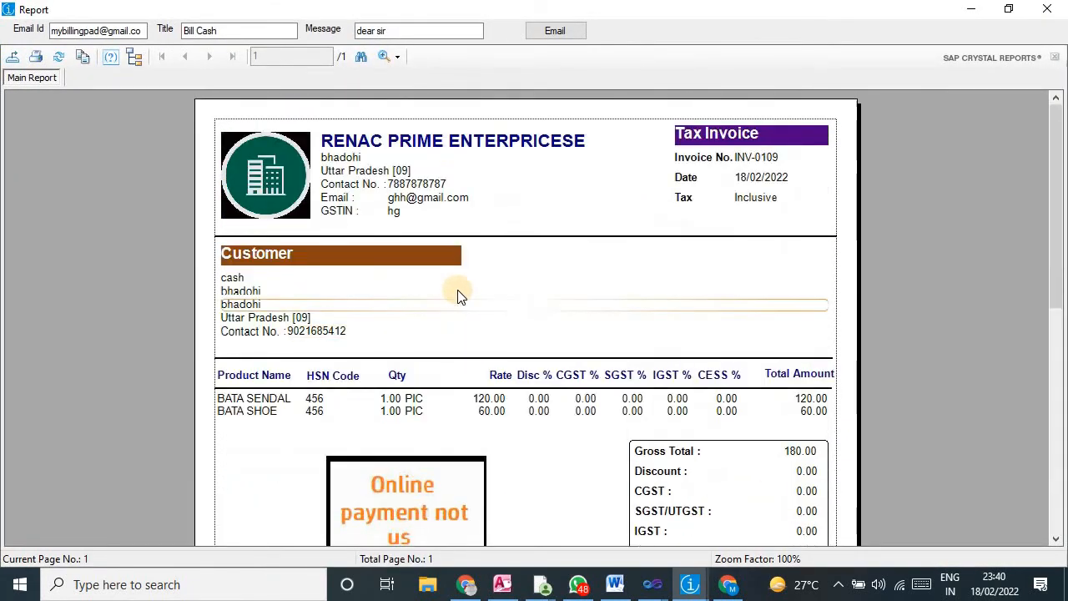
scroll(484, 275, down, 3)
scroll(483, 272, up, 5)
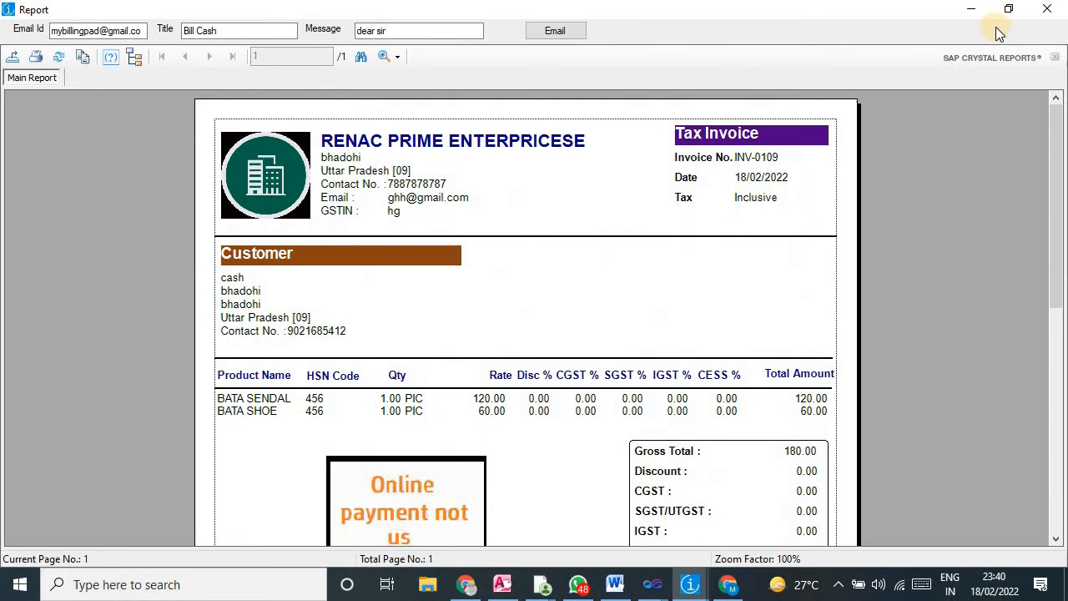
click(1048, 9)
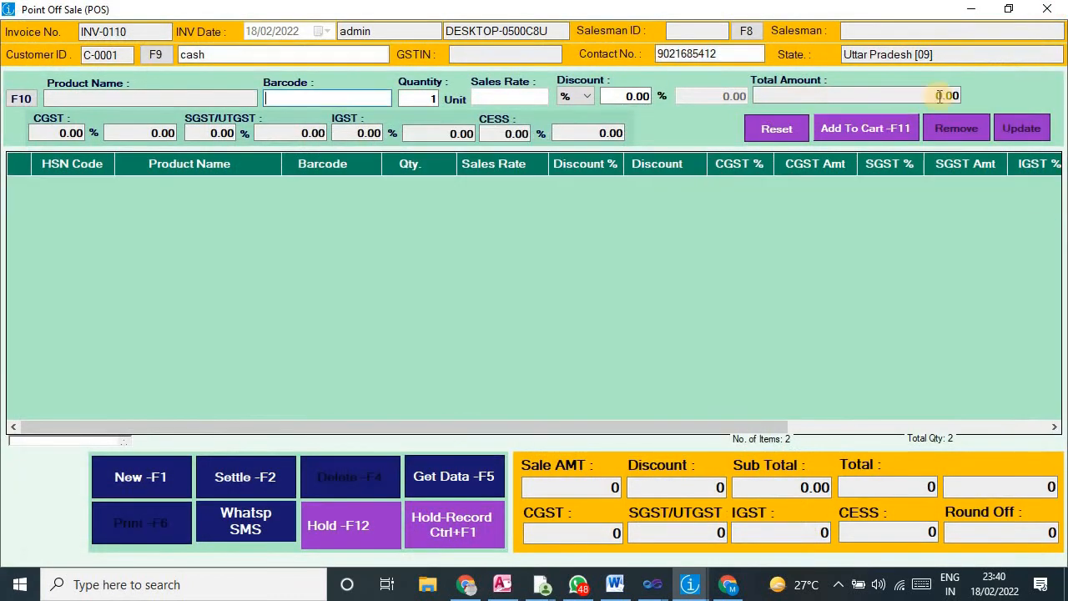
click(1048, 10)
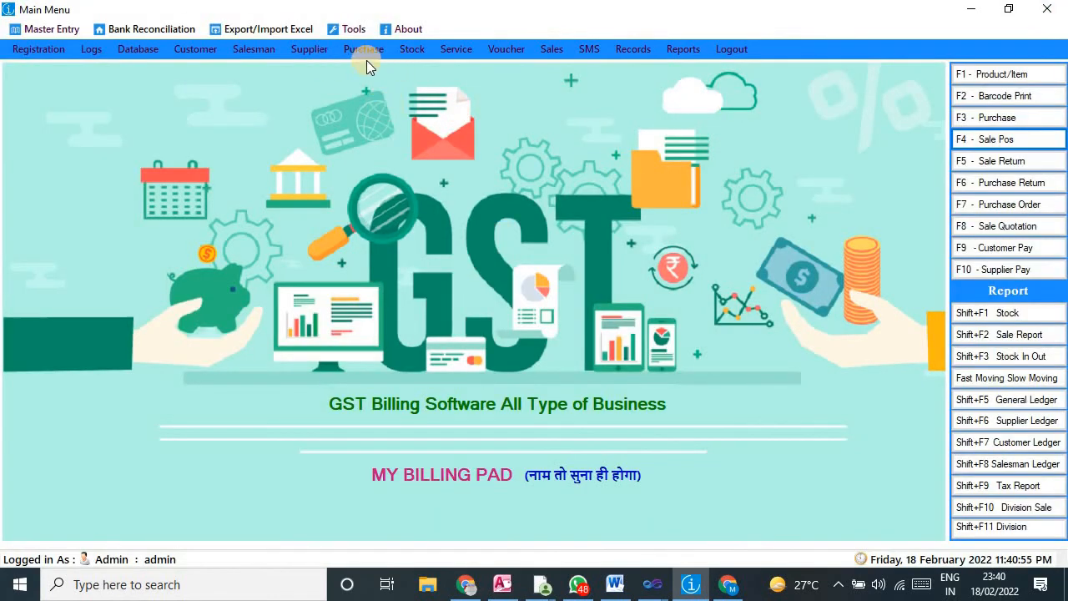
- Open the blank customer receipt entry and supplier payment entry forms for a look, closing each one again
click(1011, 250)
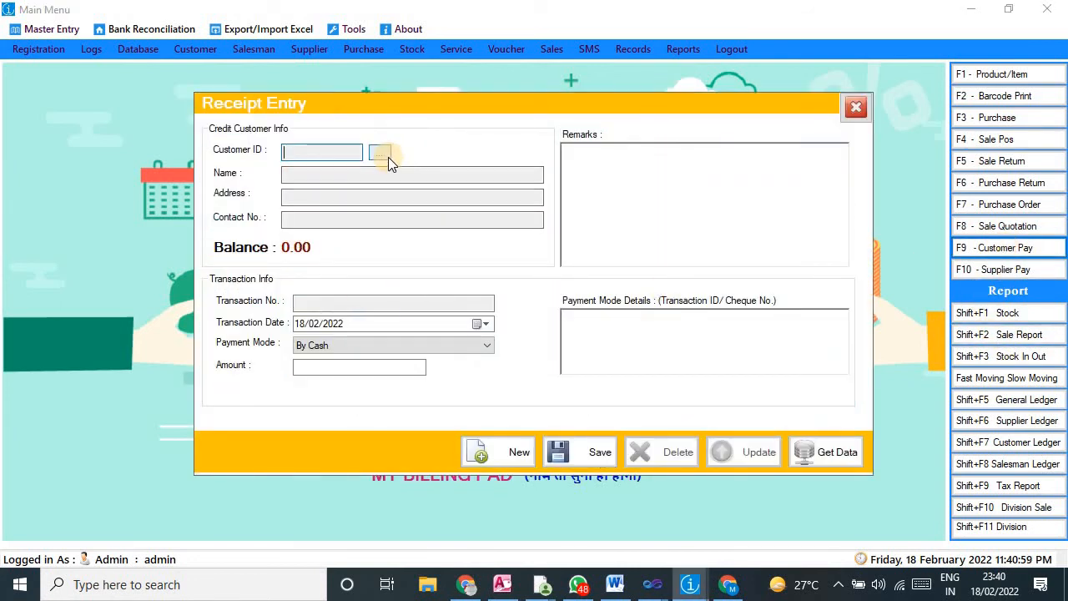
click(856, 108)
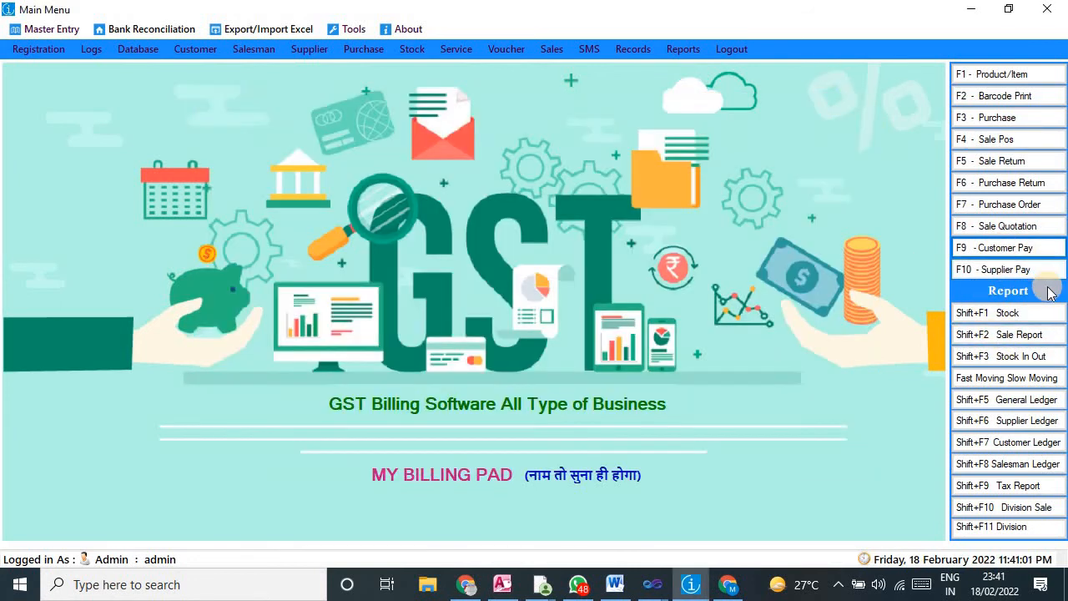
click(1006, 268)
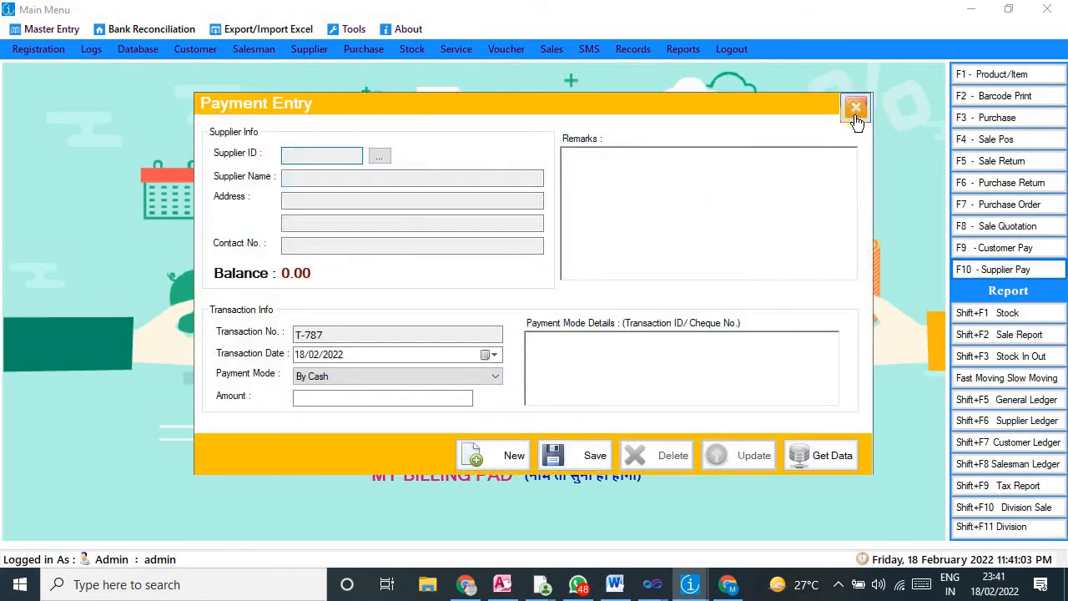
click(854, 109)
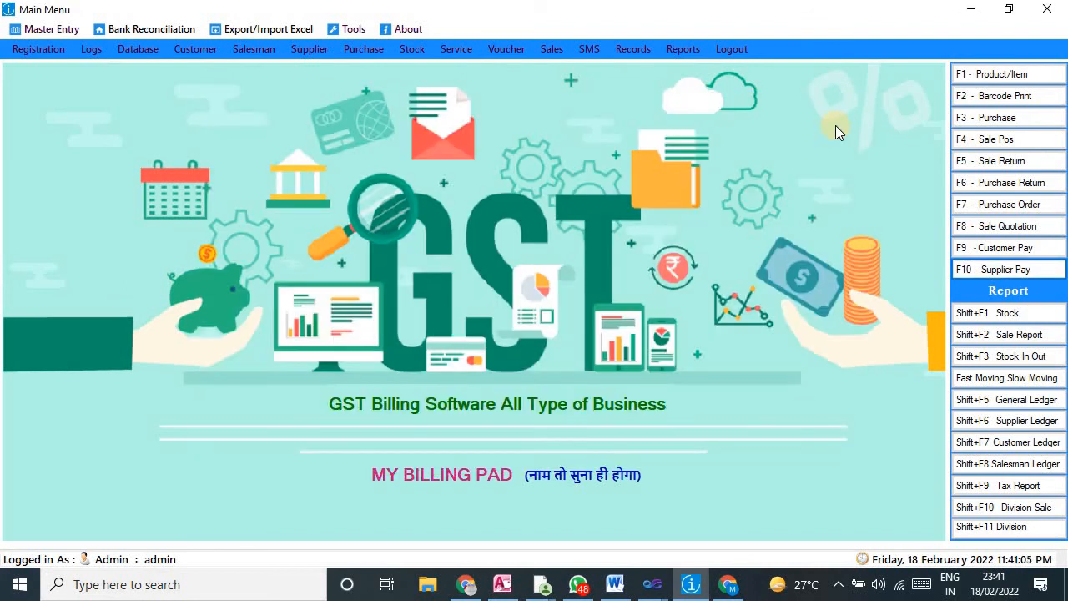